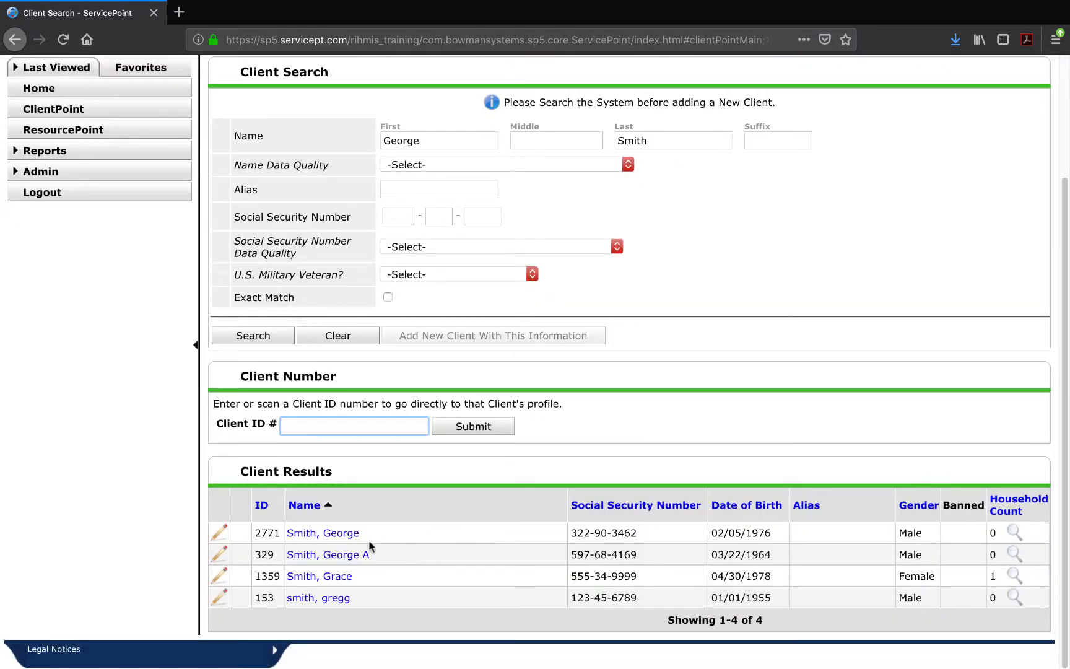
Clear the name search fields and open the first listed client's record by its client ID.
left_click_drag(641, 527, 571, 533)
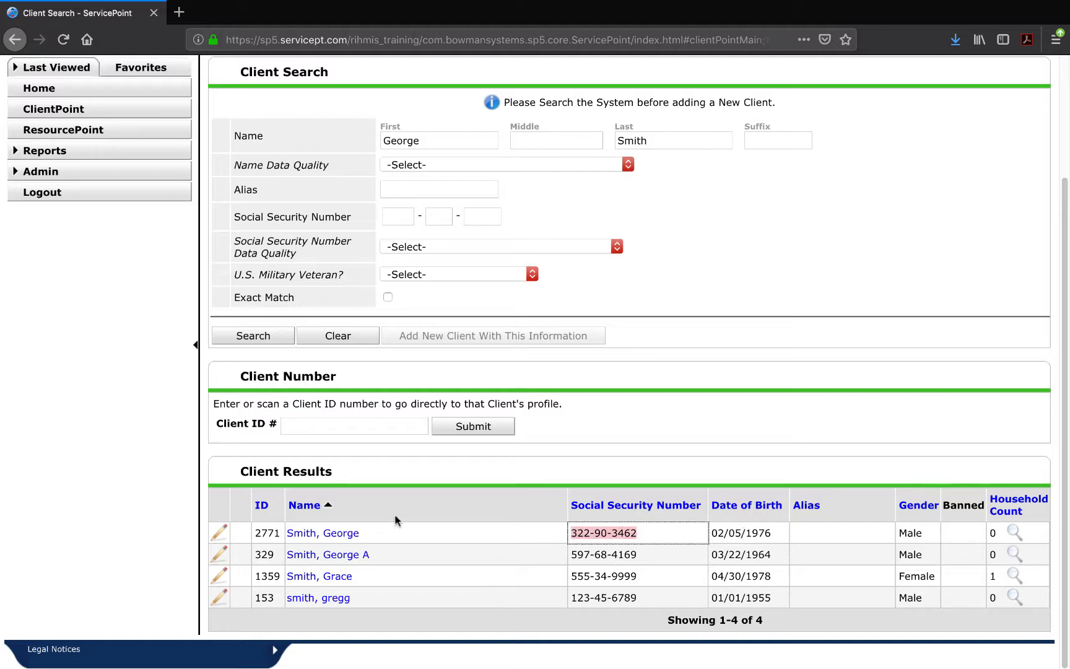
left_click_drag(279, 531, 253, 531)
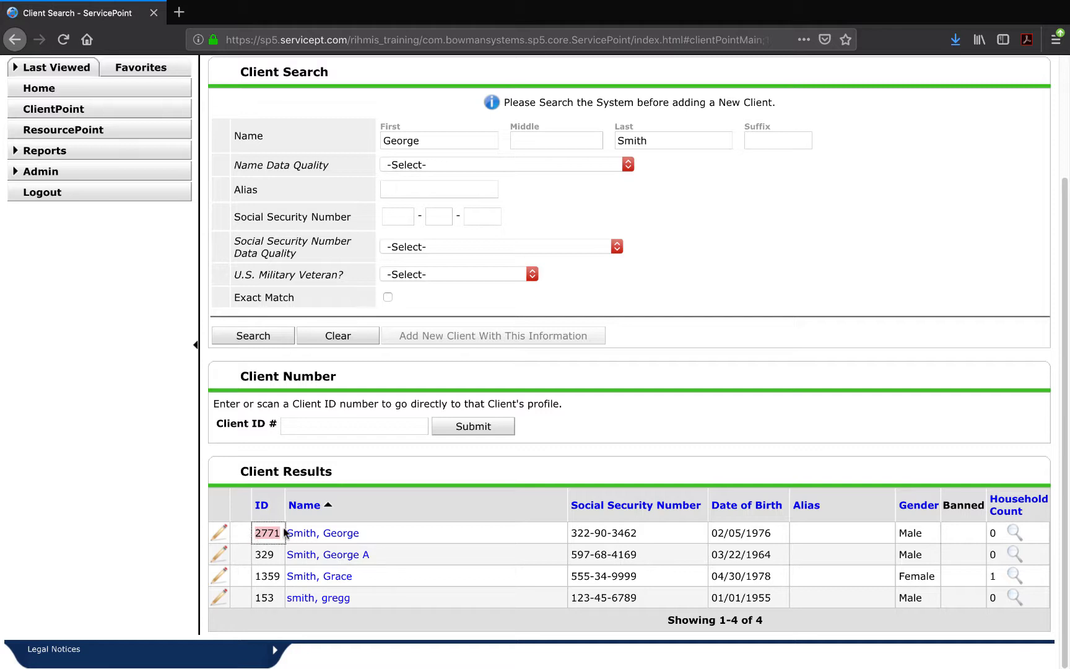
left_click(416, 427)
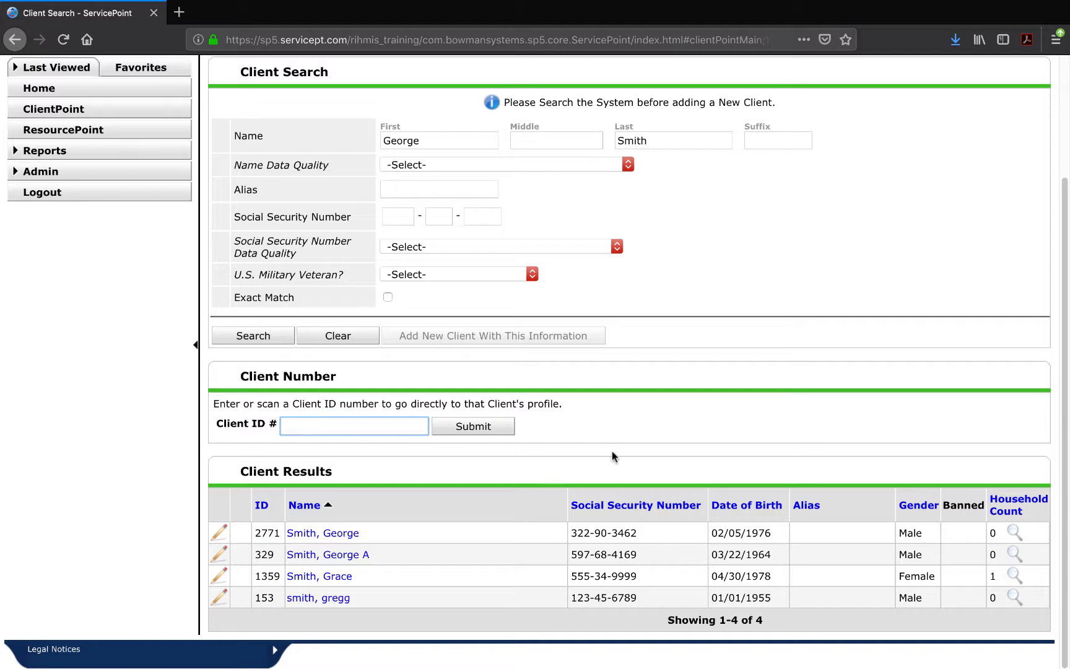
left_click(358, 336)
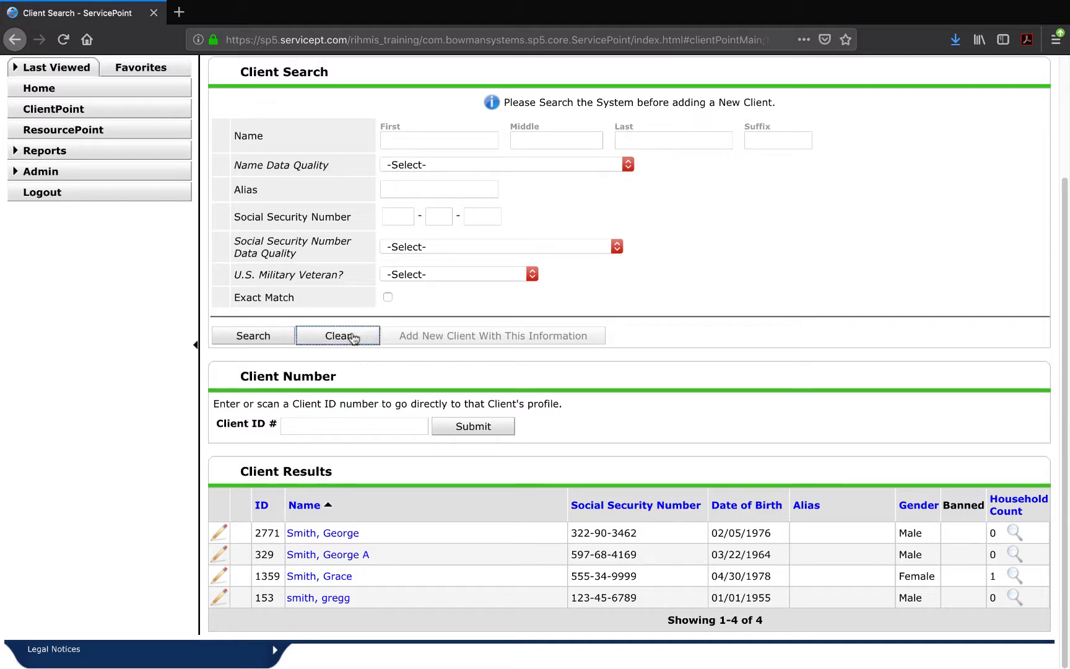
left_click(409, 429)
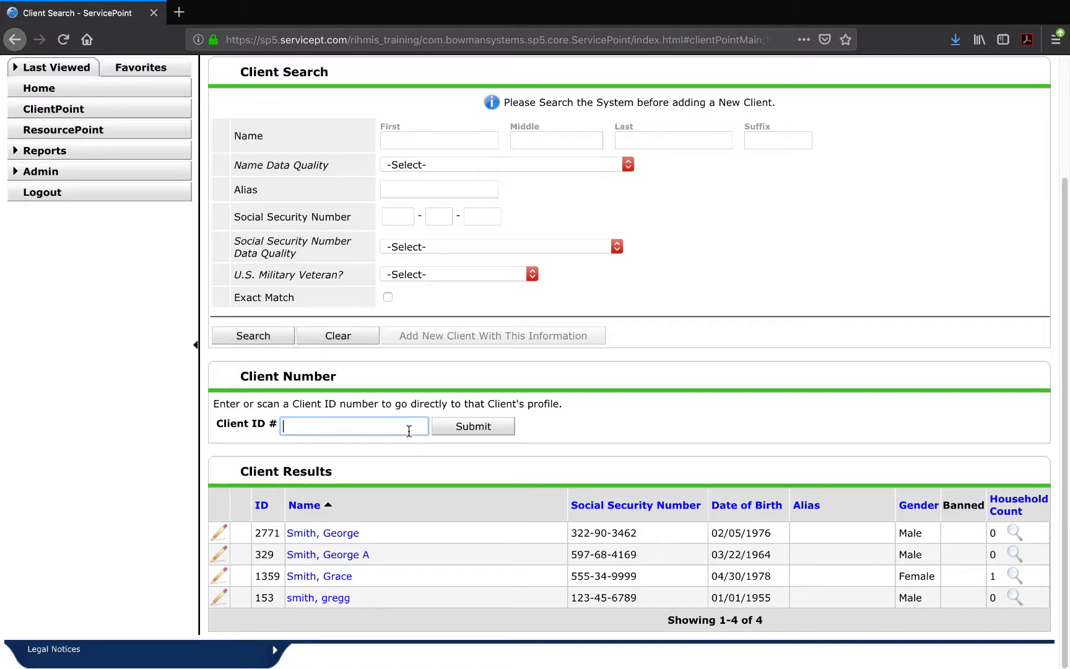
type("2771")
key("Return")
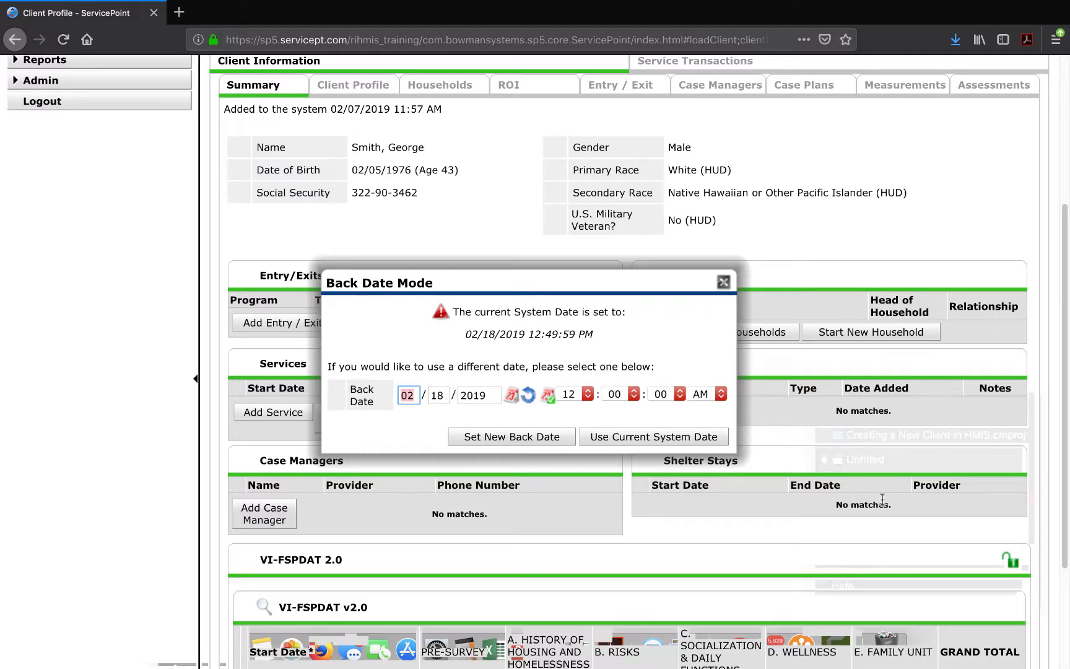
Dismiss the Back Date Mode prompt, keeping the current system date.
scroll(882, 502, "up", 2)
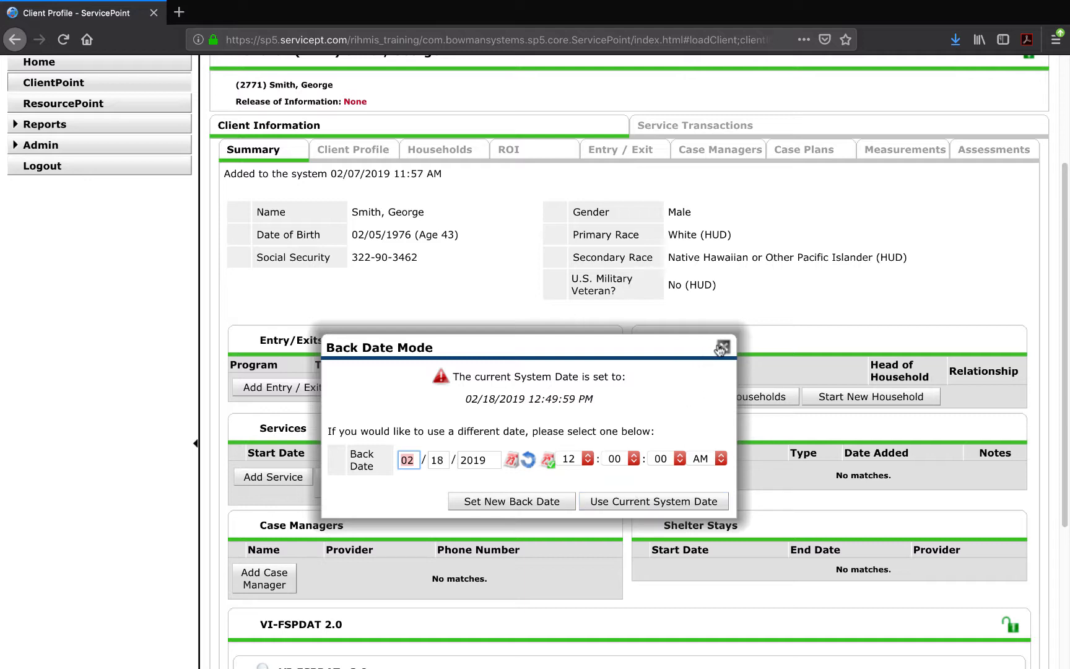
left_click(681, 502)
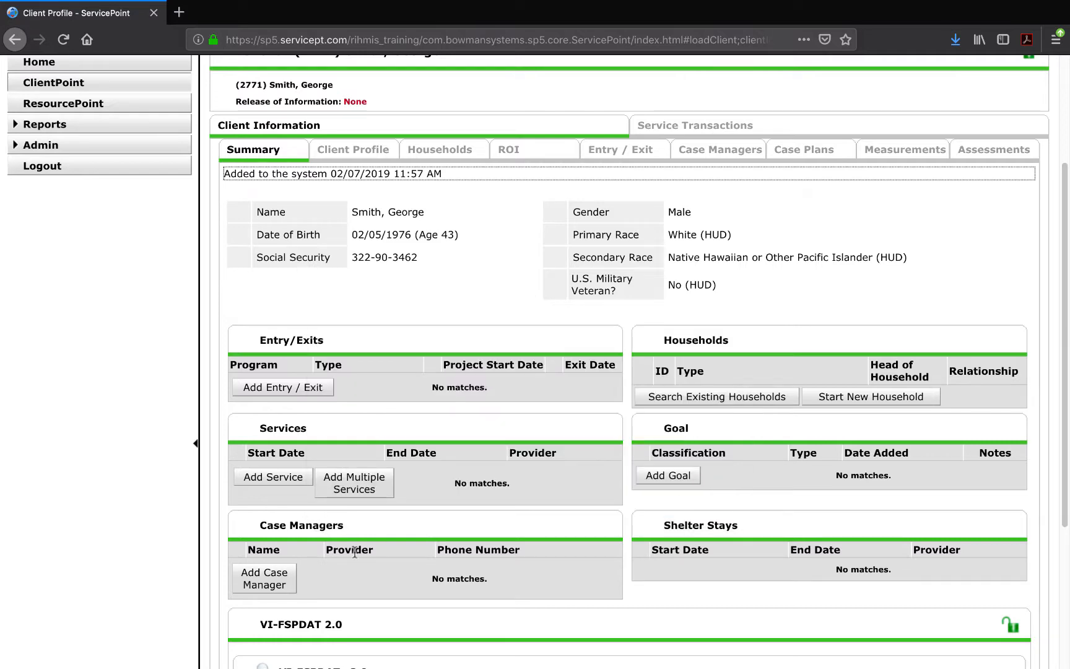
scroll(208, 389, "up", 2)
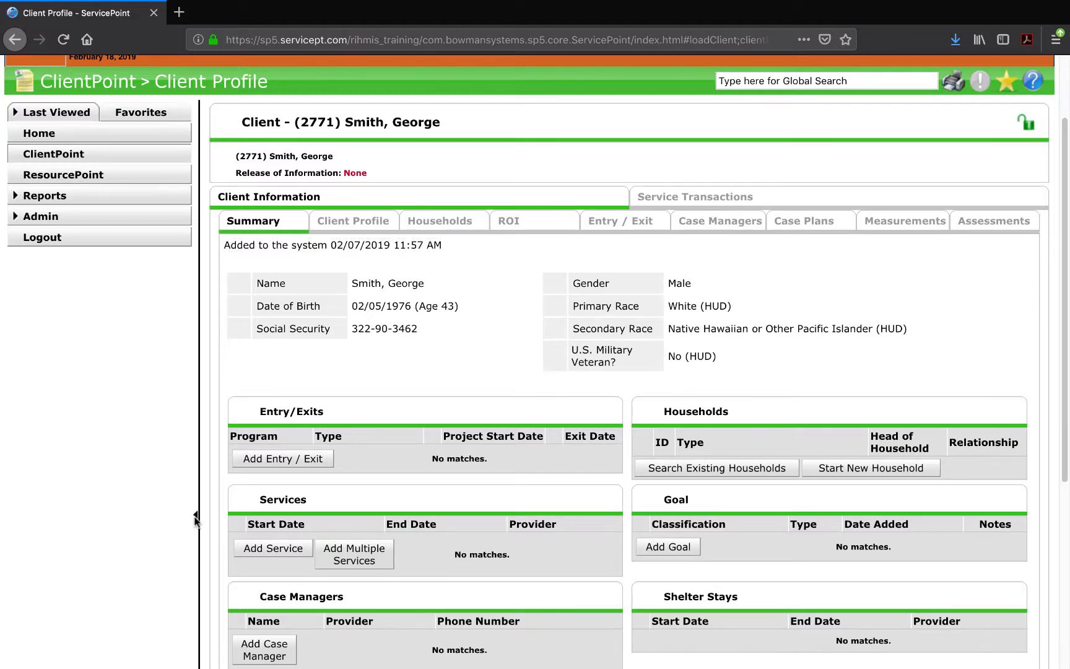
Collapse the left navigation panel and scroll to the top of the client summary.
left_click(196, 521)
left_click(9, 511)
left_click(193, 516)
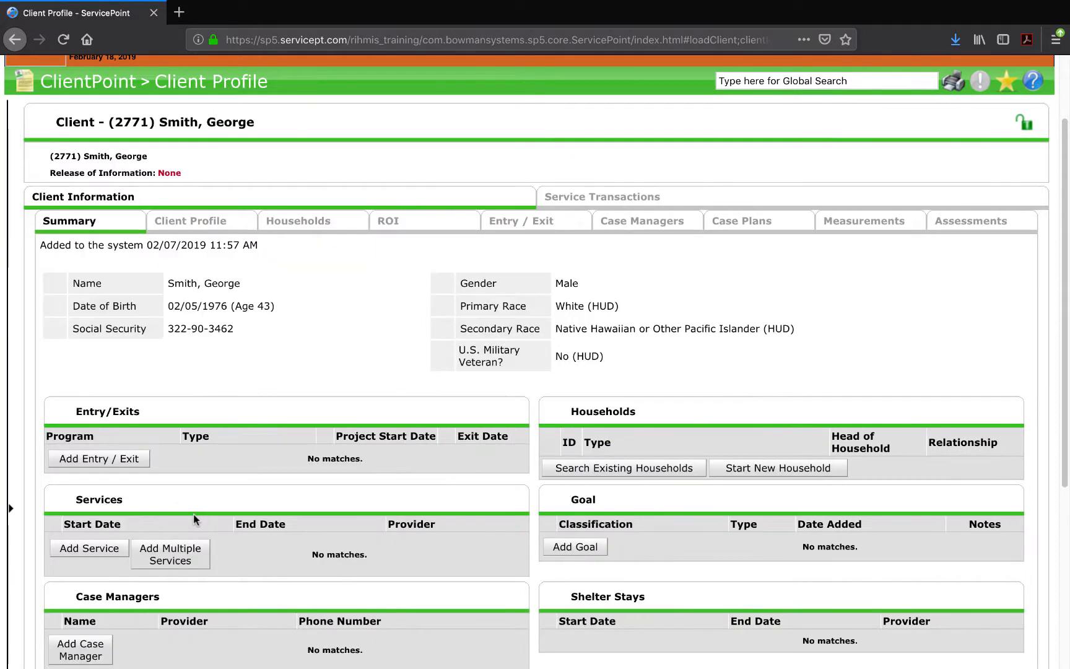
scroll(586, 176, "up", 2)
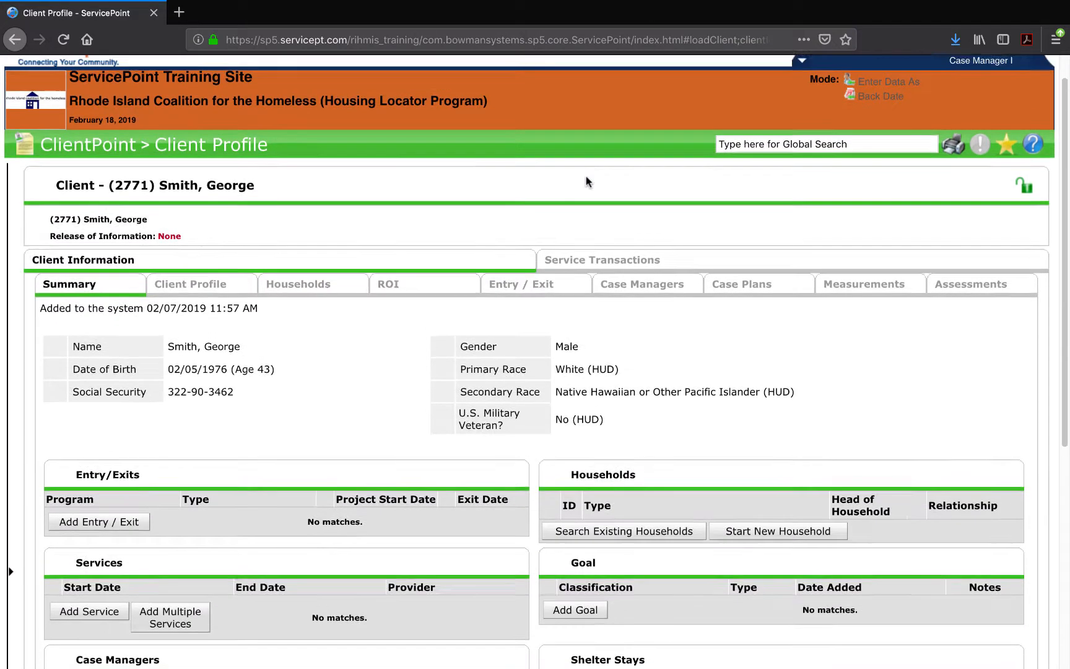
scroll(466, 266, "up", 1)
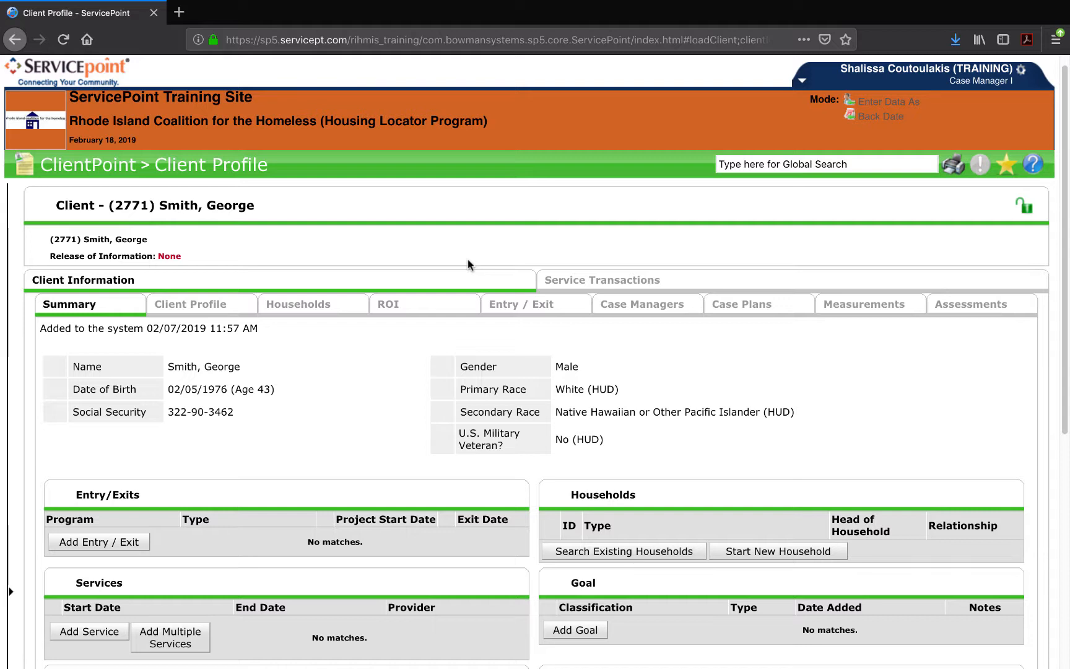
Enter data as RI Family Shelter (ES-FAM), then expand the sidebar's Last Viewed client list.
left_click(890, 106)
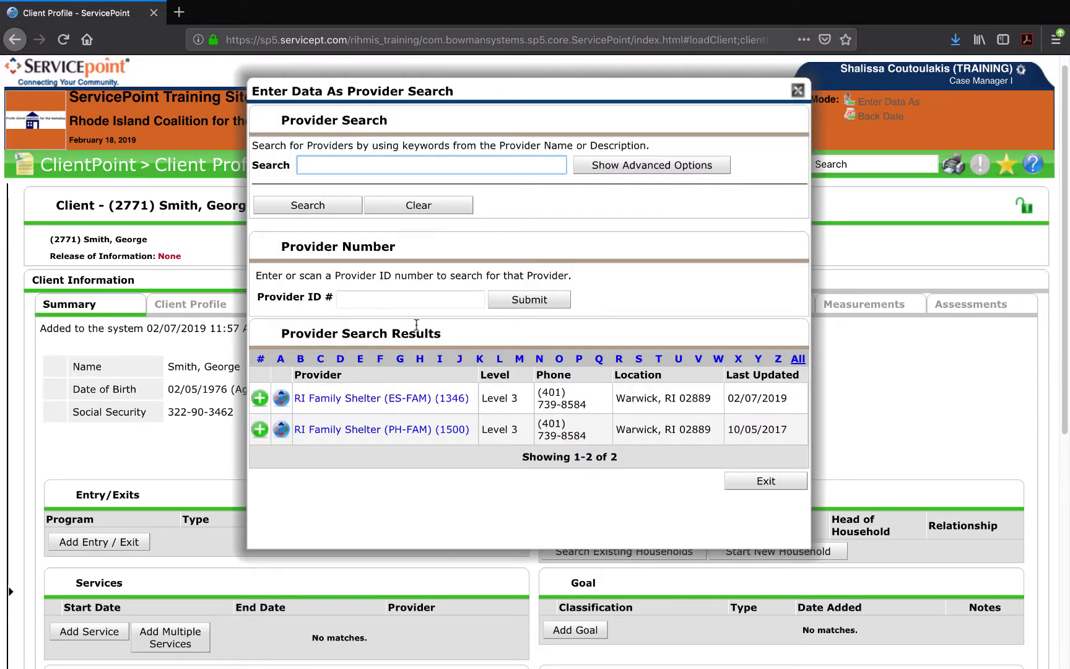
left_click(256, 399)
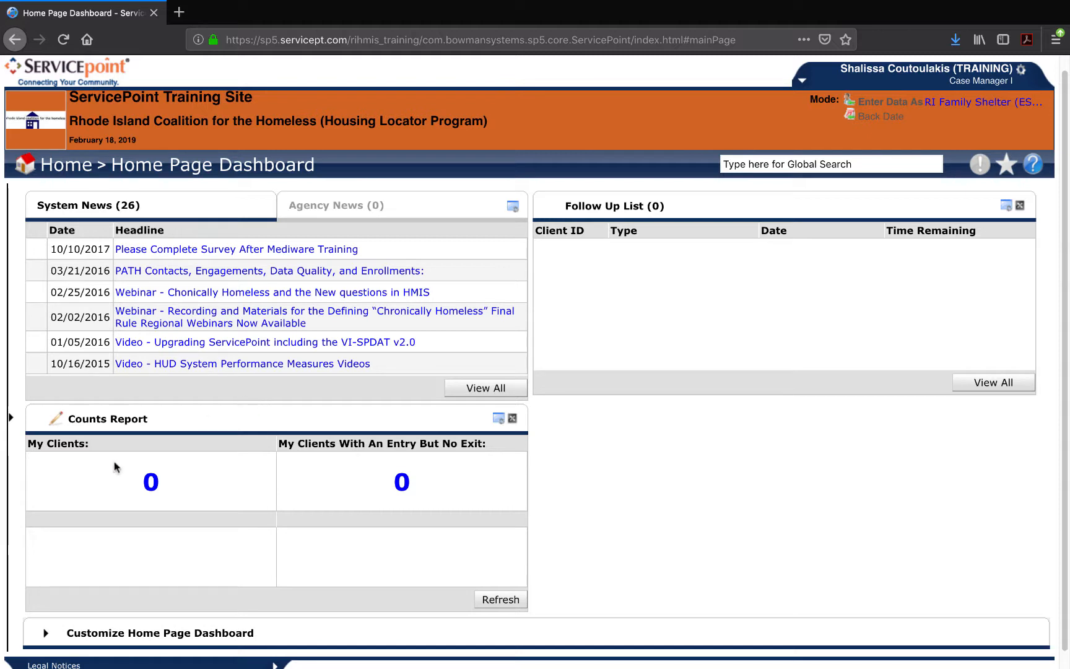
left_click(11, 415)
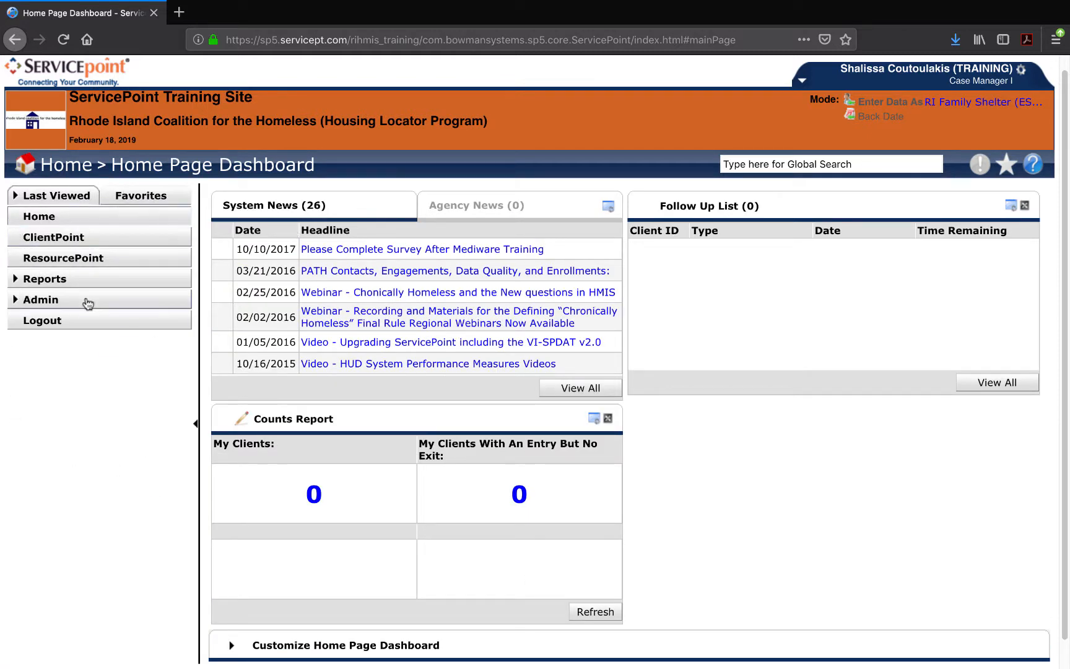
left_click(17, 196)
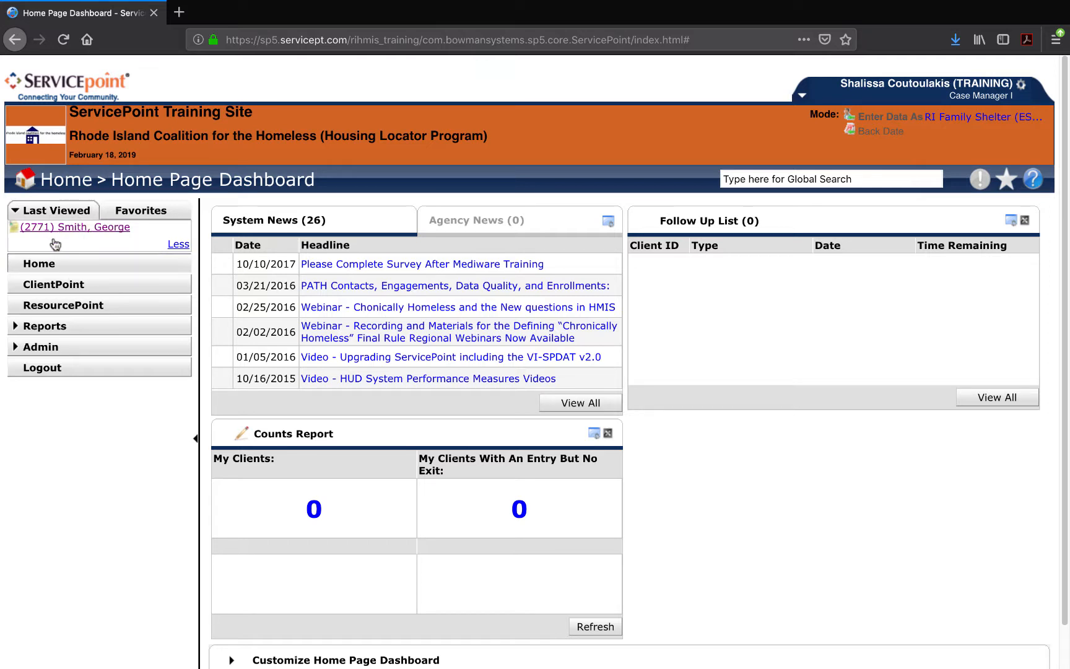
Reopen the last viewed client with the current system date and view his Households section.
left_click(81, 228)
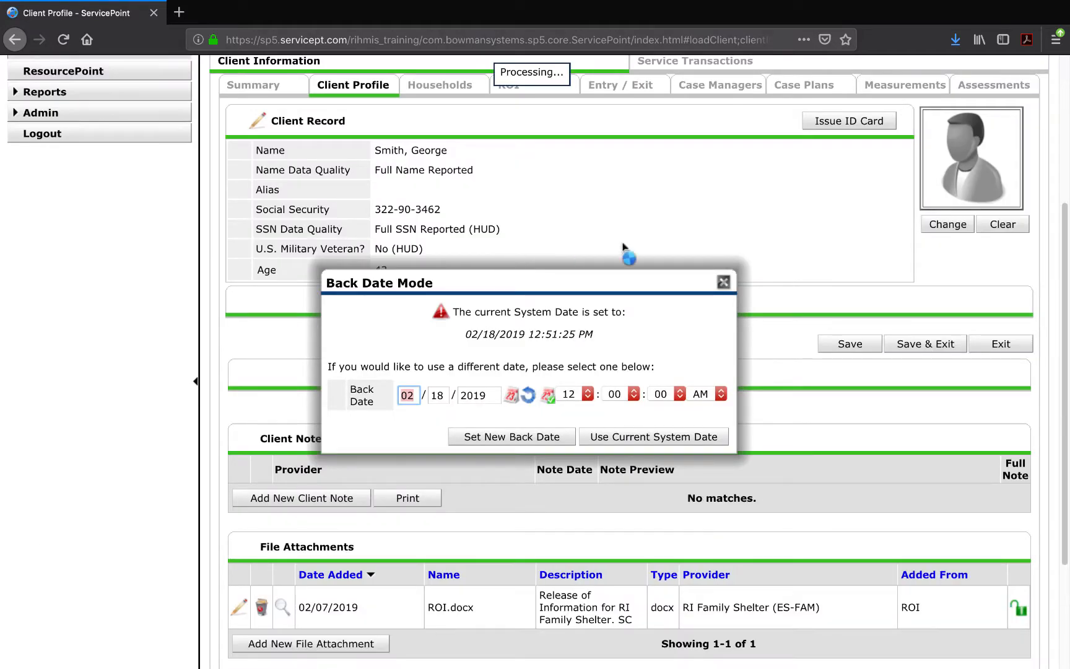
left_click(674, 436)
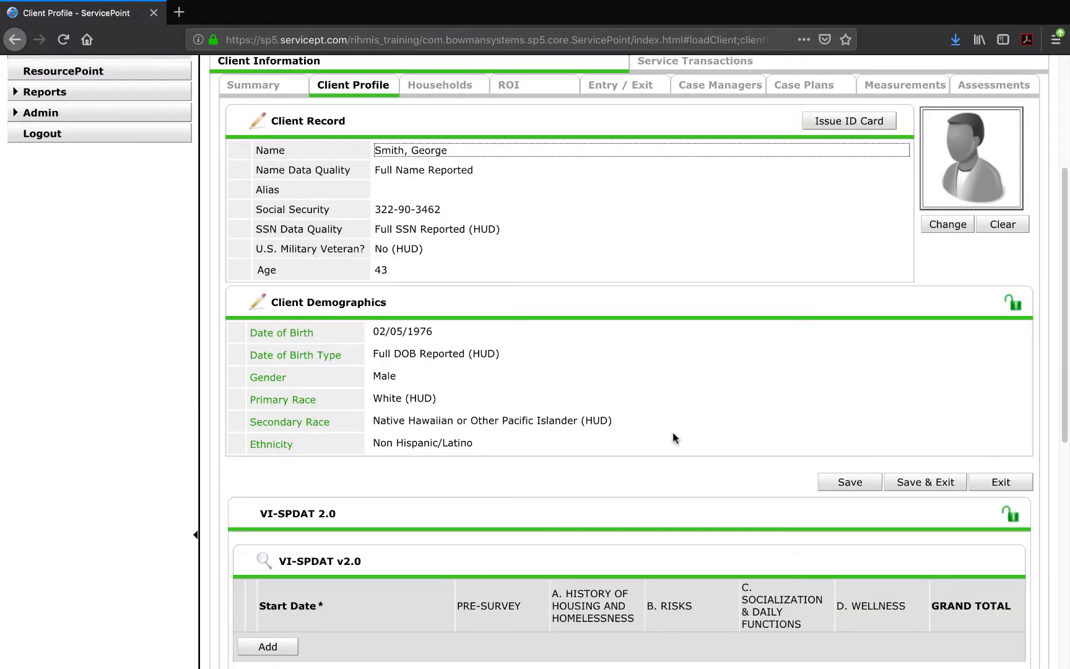
scroll(671, 432, "up", 5)
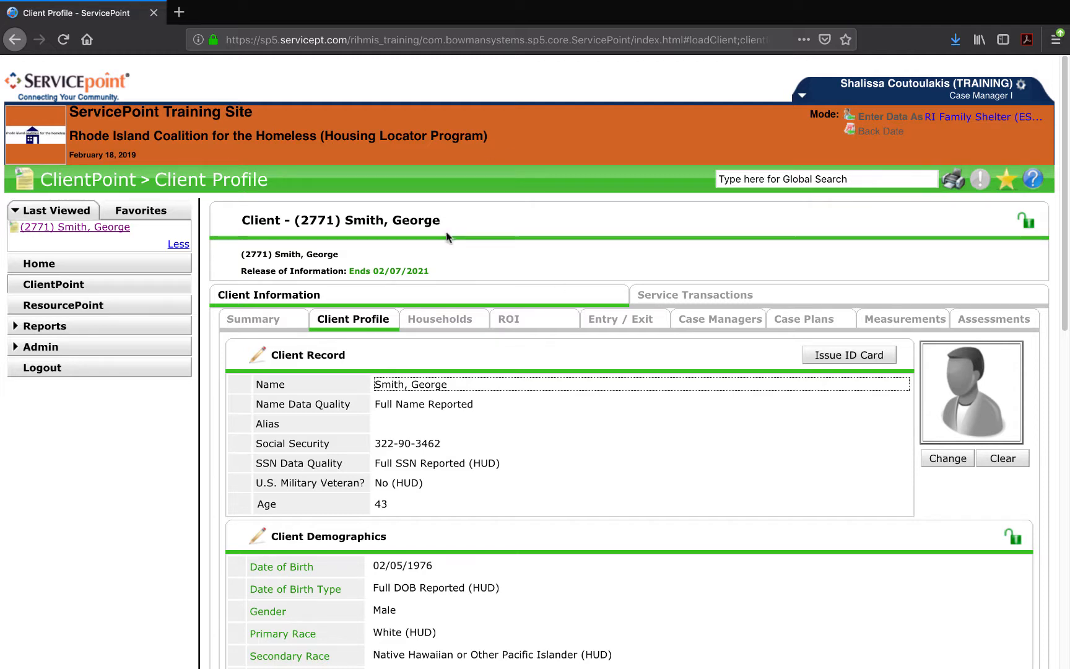
scroll(446, 302, "down", 2)
scroll(445, 302, "down", 1)
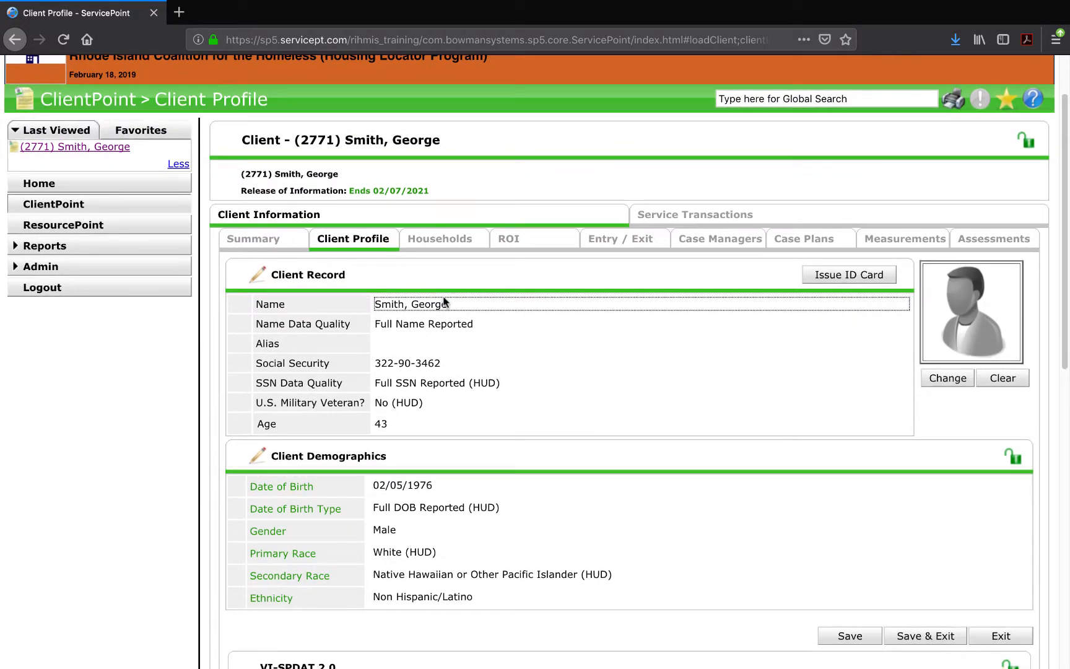
left_click(443, 238)
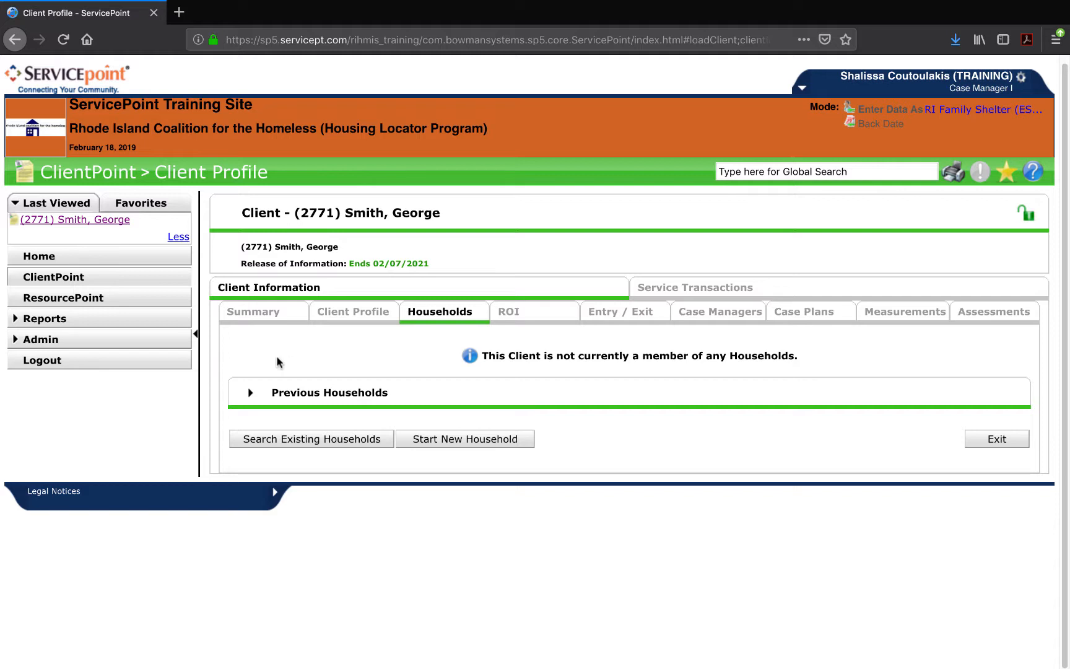
Check Previous Households shows none, then start a new household for the client.
left_click(250, 394)
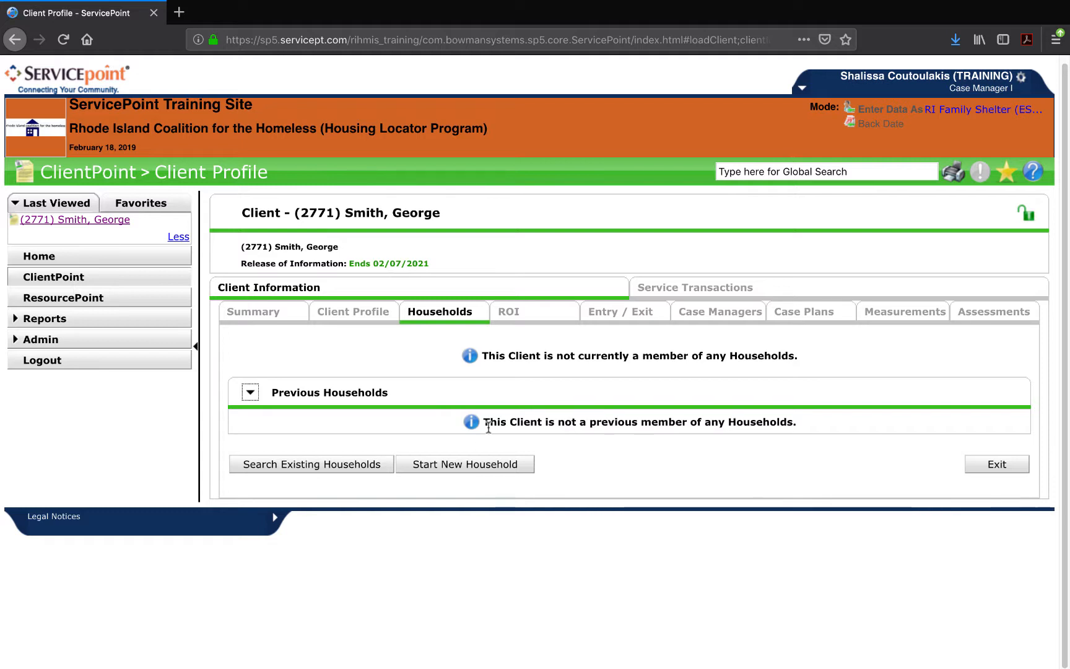
left_click(470, 465)
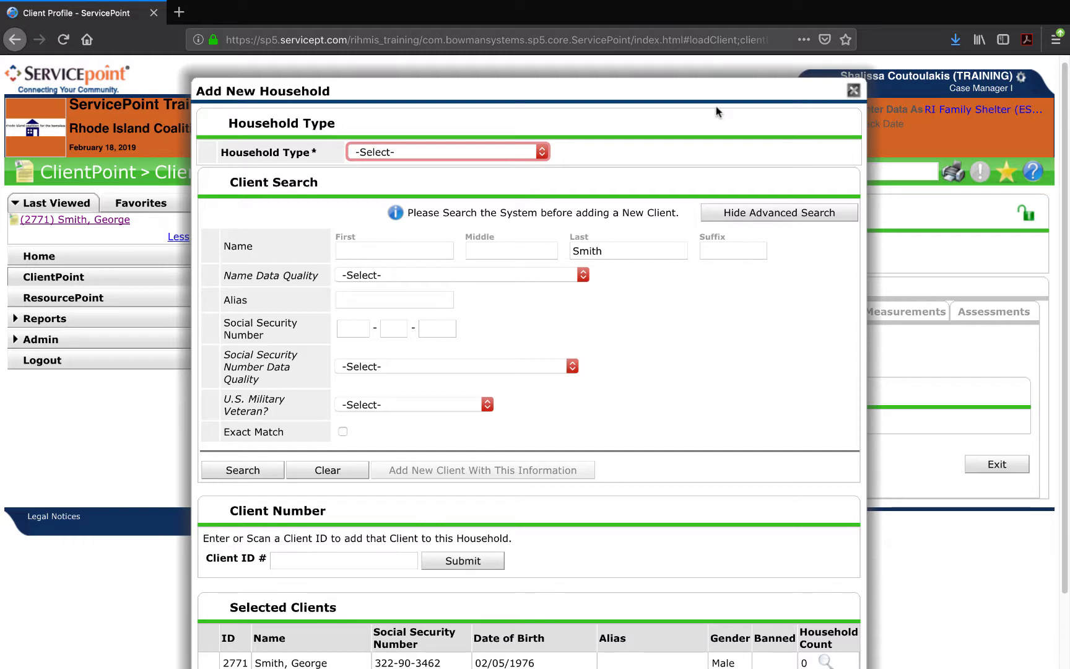
Choose Male Single Parent from the Household Type list.
left_click(433, 151)
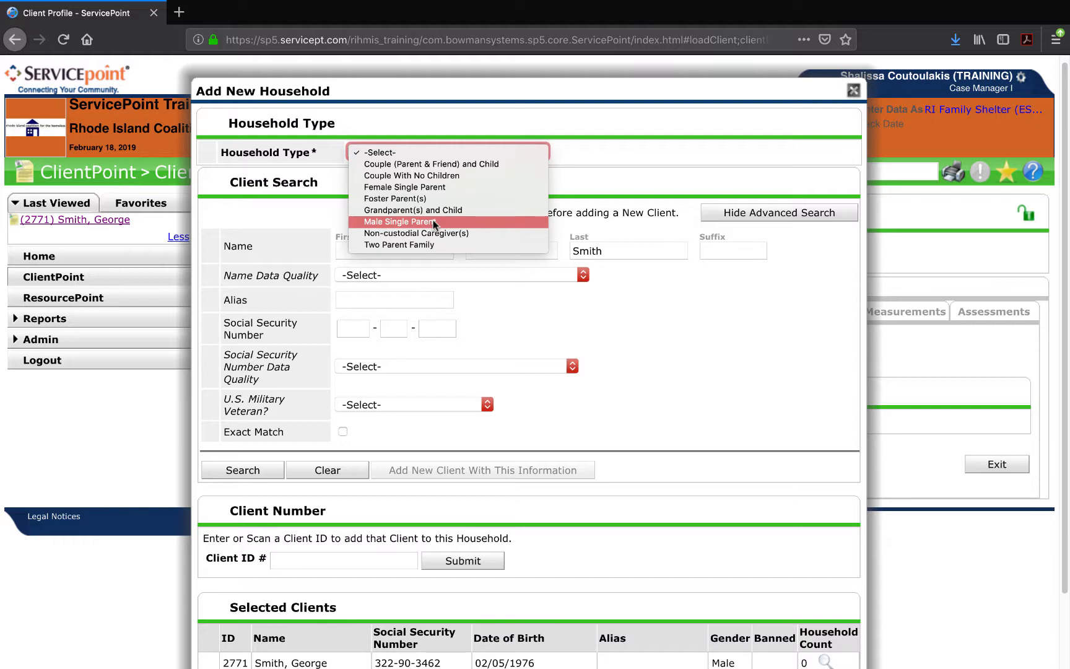
left_click(434, 222)
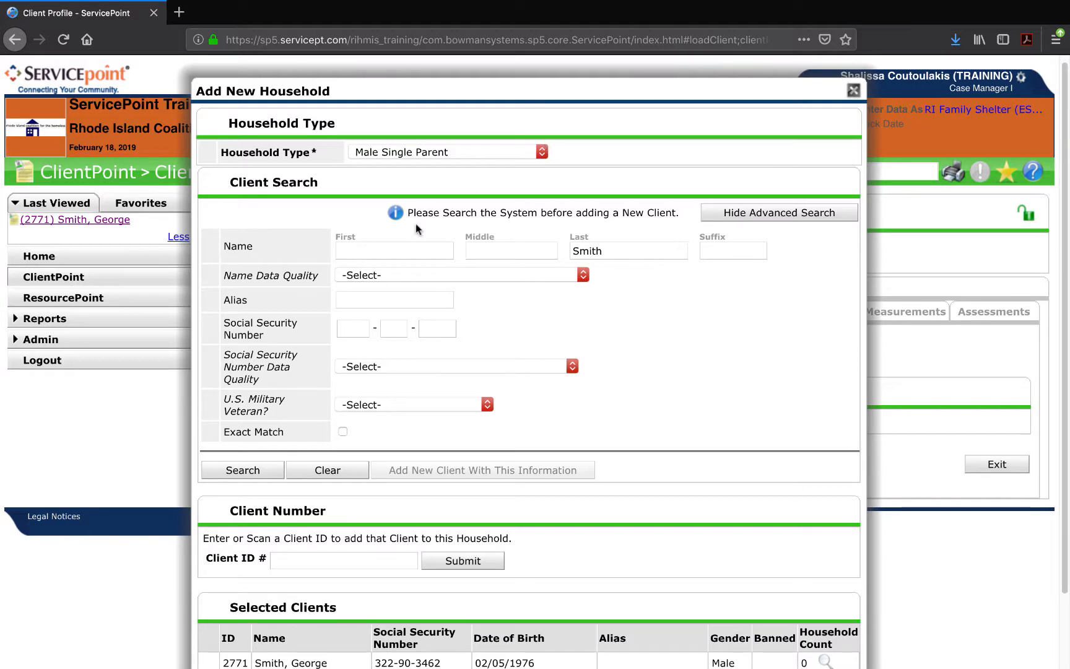
Enter the daughter's first name and mark name data quality as Full Name Reported.
left_click(376, 252)
type("Gina")
key("Tab")
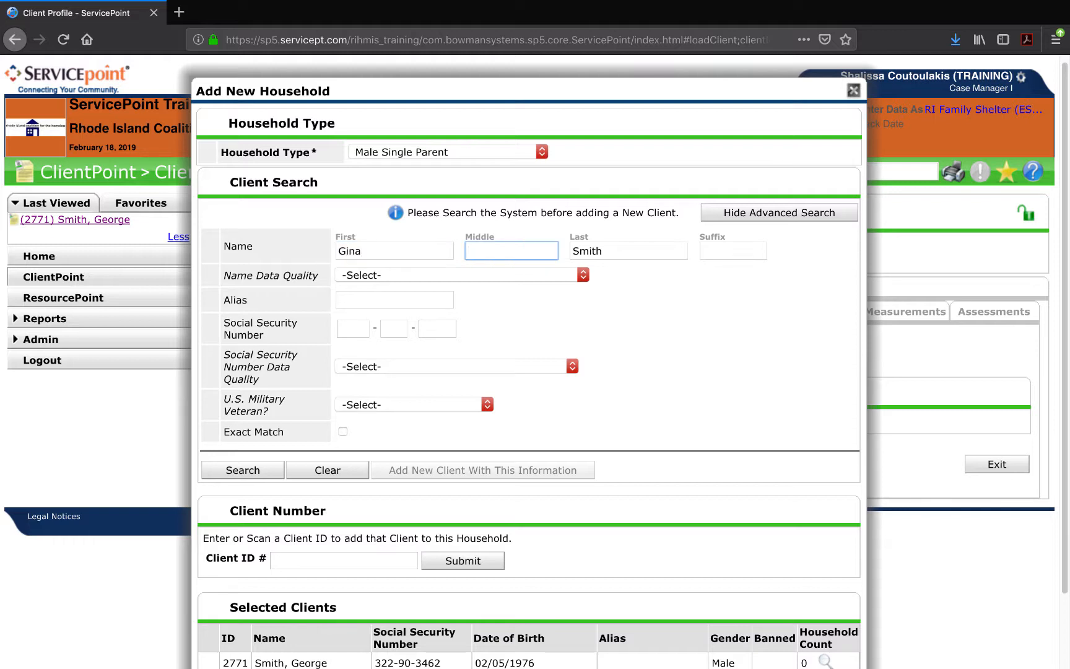
key("Tab")
key("Tab")
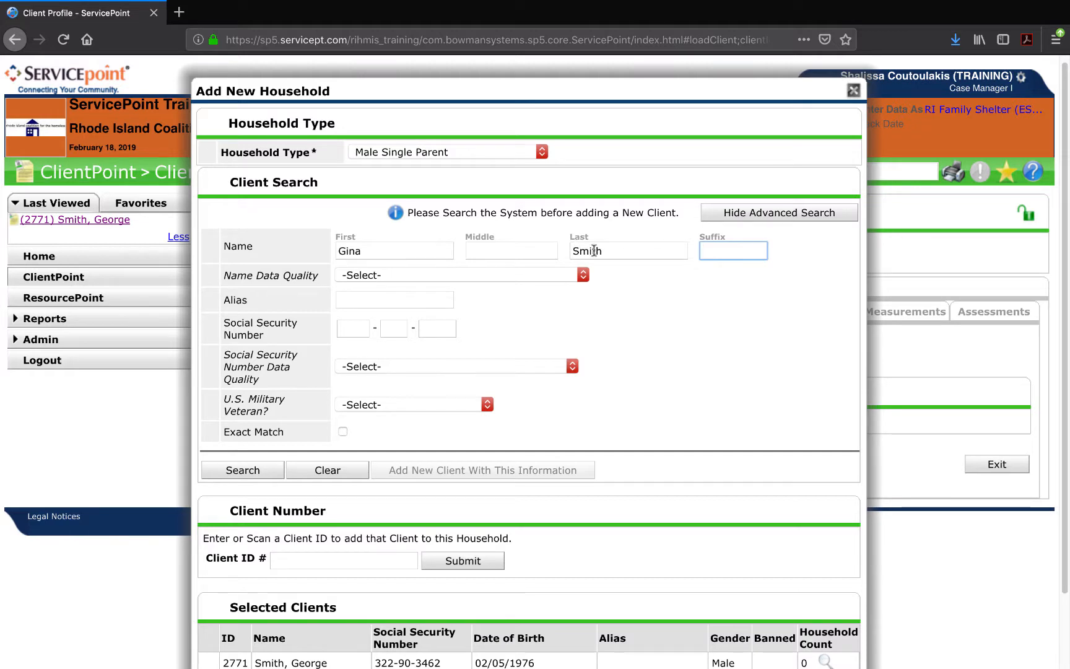
left_click(600, 252)
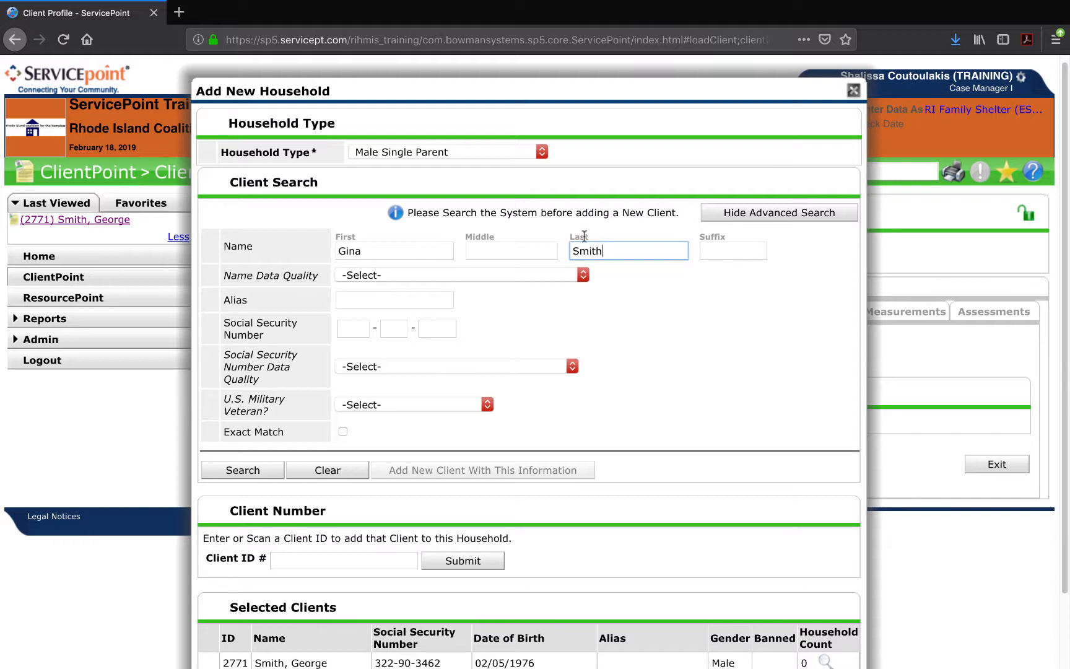
left_click(564, 270)
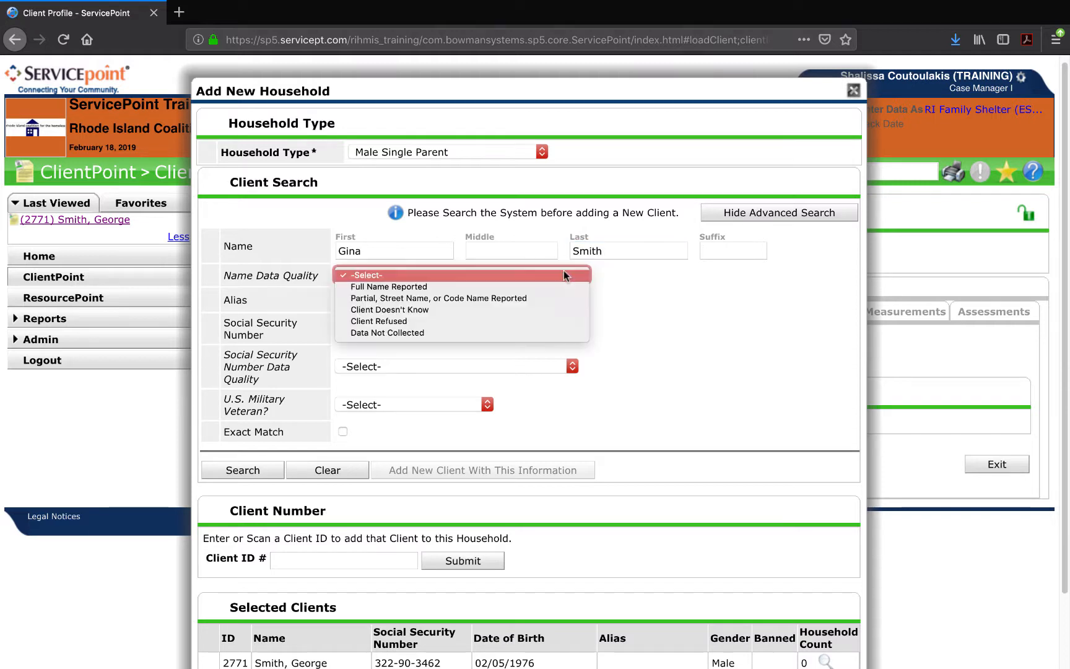
left_click(562, 281)
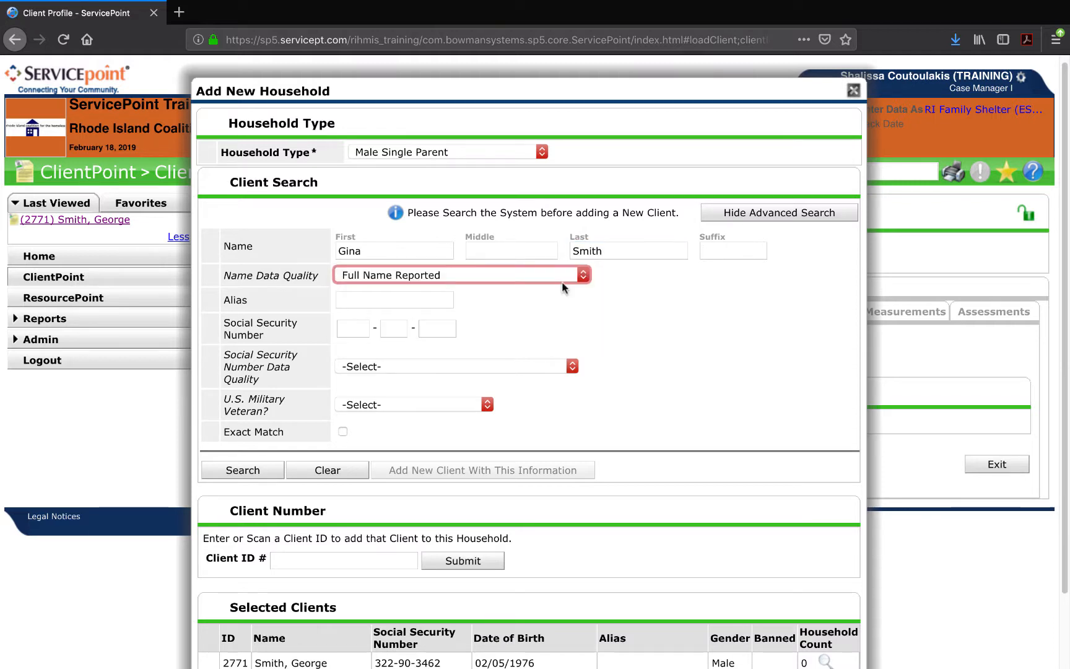
Enter her SSN, set Full SSN Reported and Veteran No, then search for matches.
left_click(360, 329)
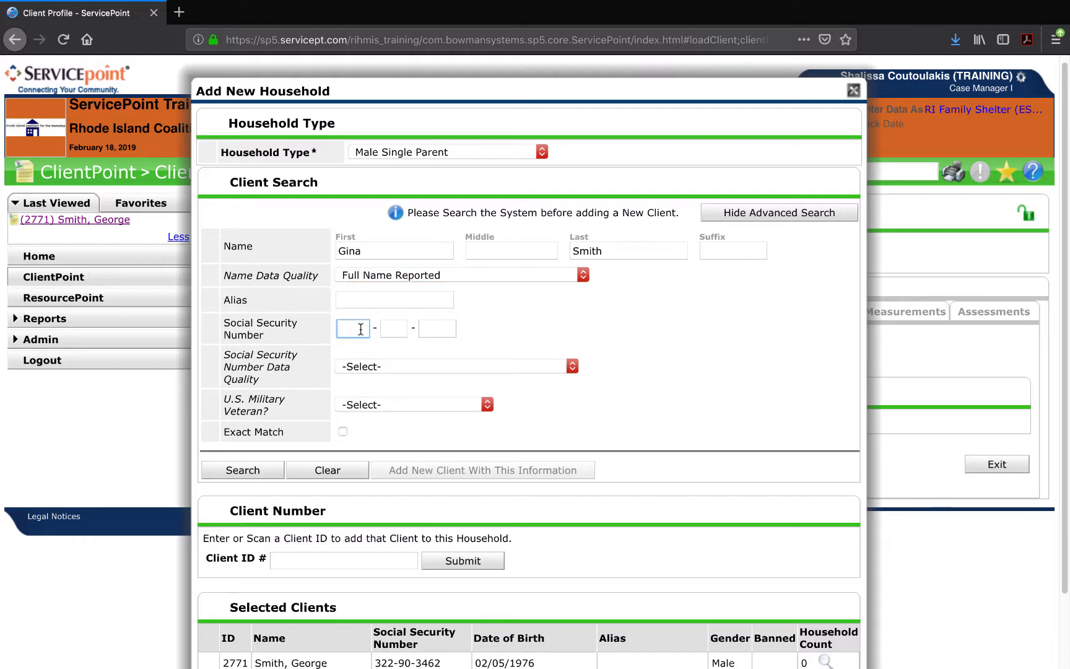
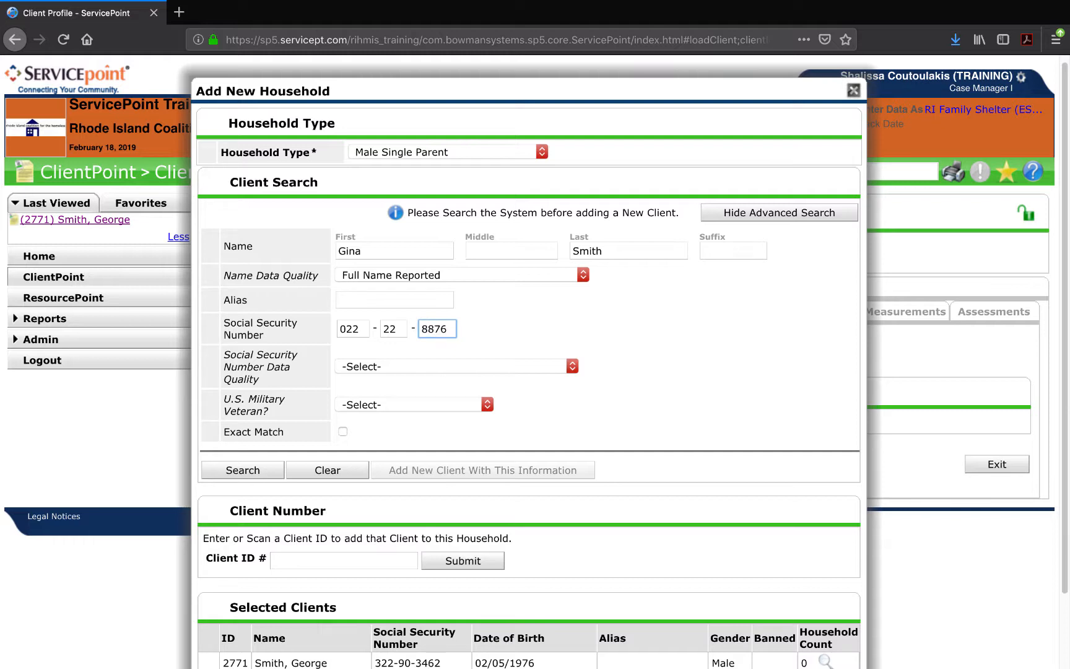
left_click(364, 365)
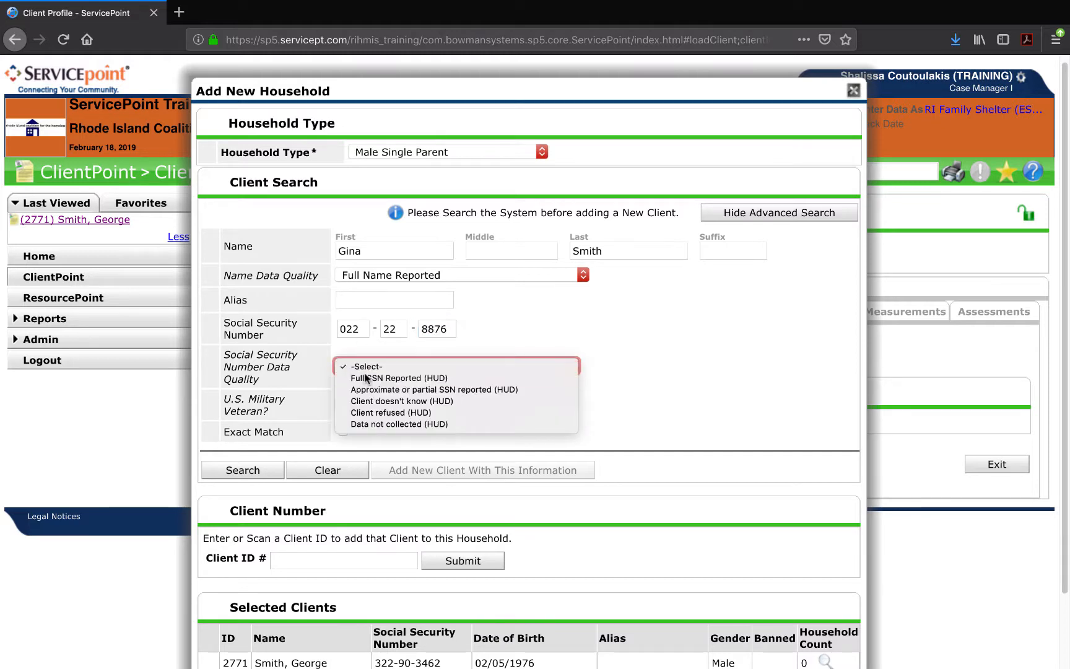
left_click(365, 376)
left_click(358, 402)
left_click(353, 429)
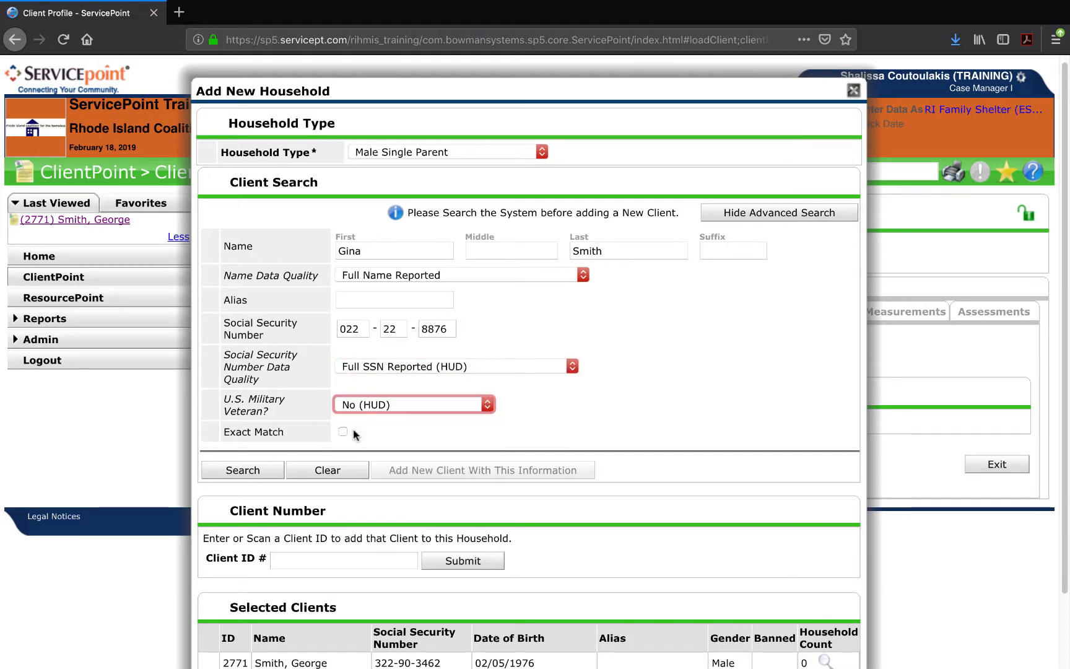
left_click(242, 470)
scroll(256, 466, "down", 3)
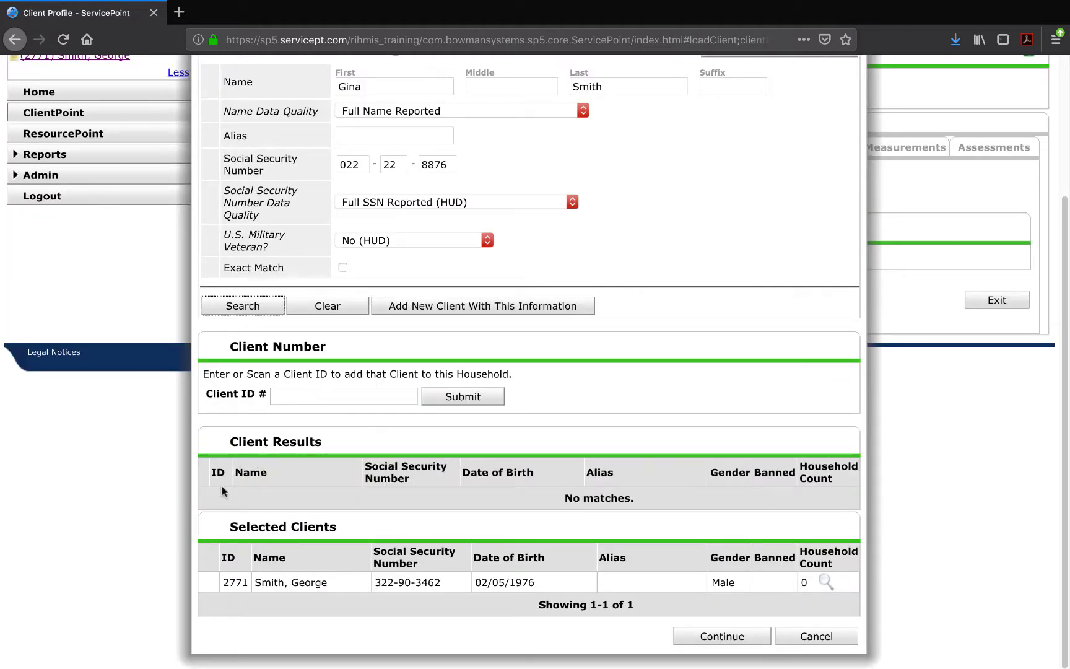
Search Smith clients by first initial G and review the nine results.
key("BackSpace")
key("BackSpace")
key("BackSpace")
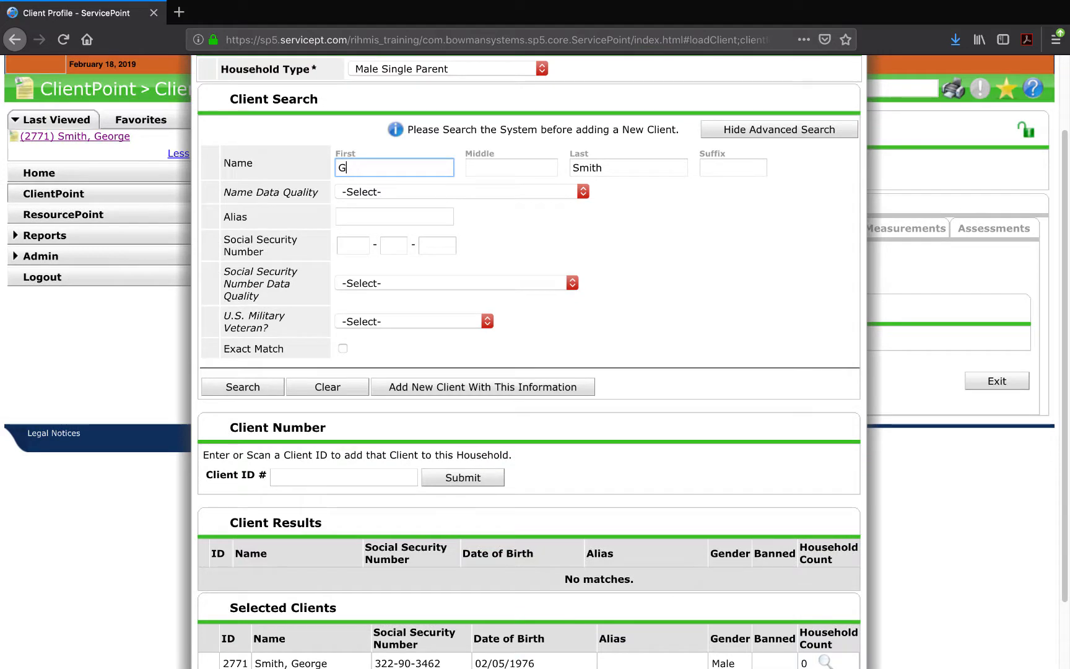
left_click(220, 394)
scroll(228, 393, "down", 5)
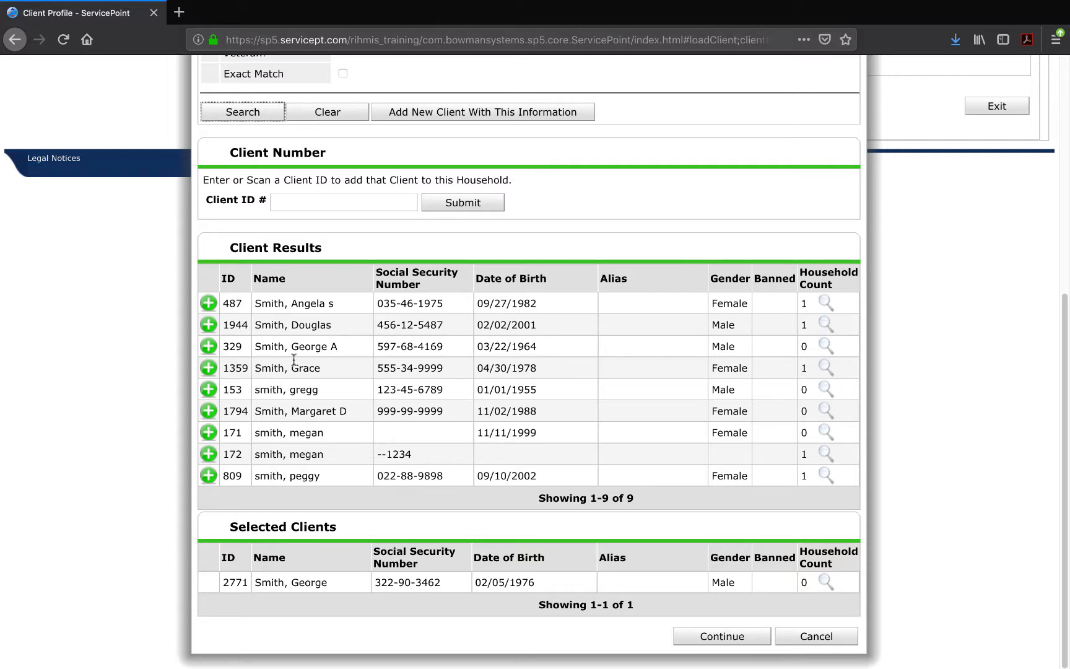
scroll(294, 365, "up", 3)
scroll(293, 379, "up", 2)
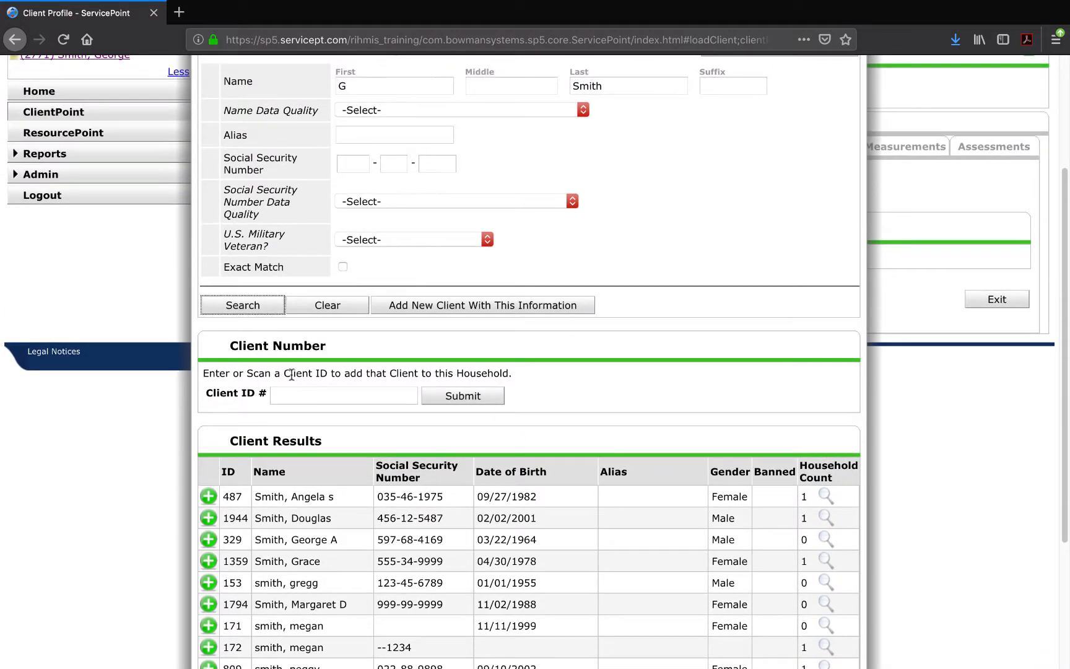
Clear the search fields and enter a different social security number.
left_click(353, 309)
left_click(354, 164)
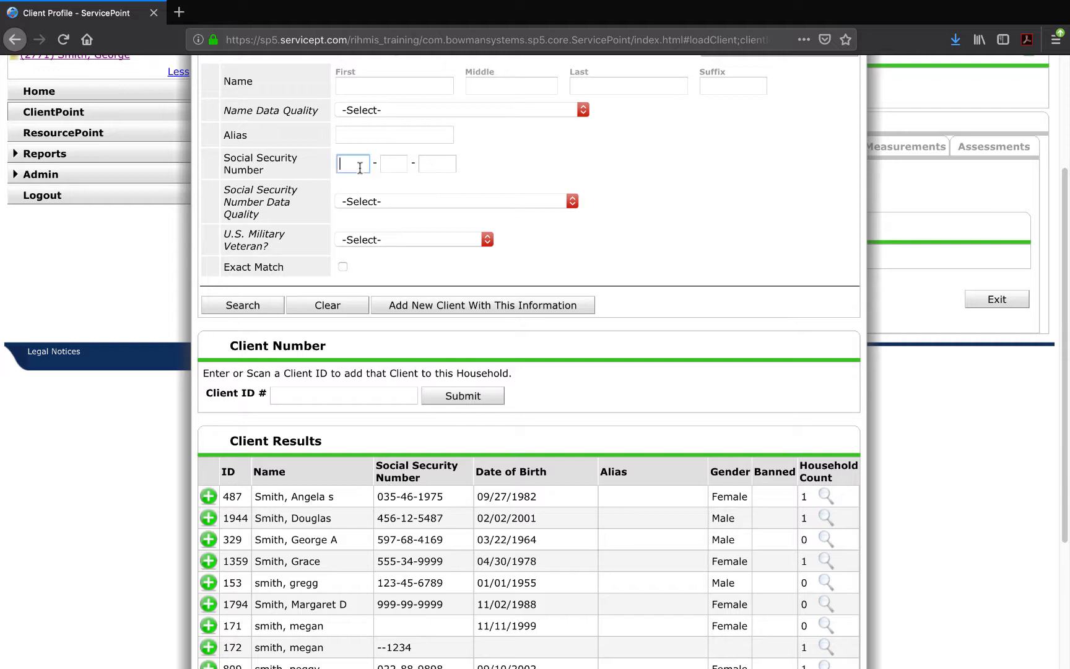
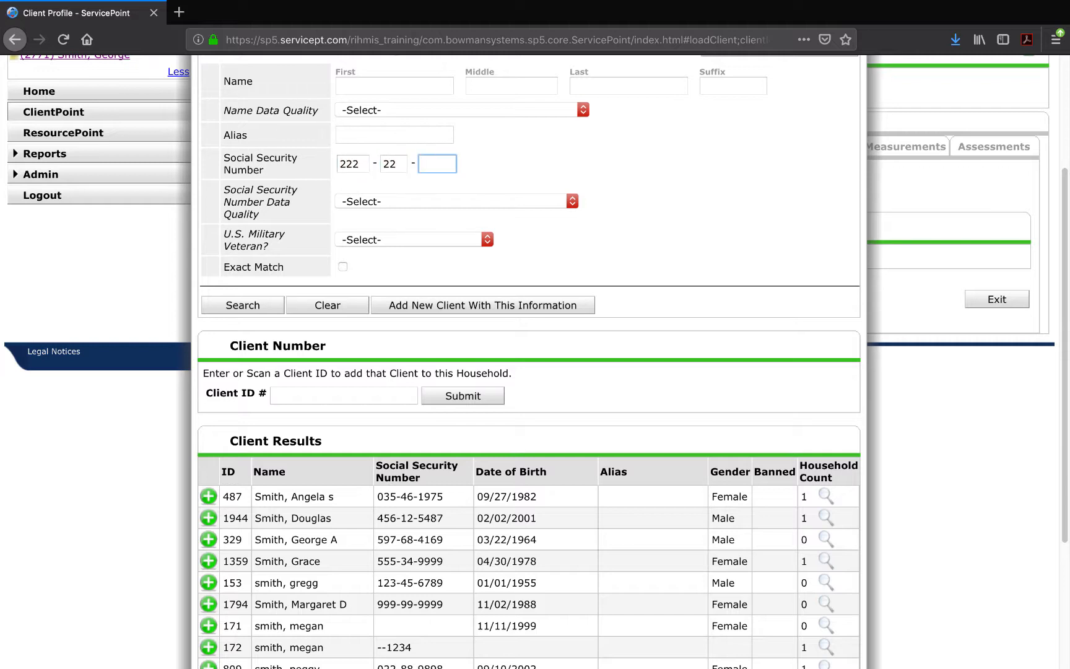
left_click(319, 178)
Search by the SSN alone, then re-enter the daughter's first and last name.
left_click(237, 304)
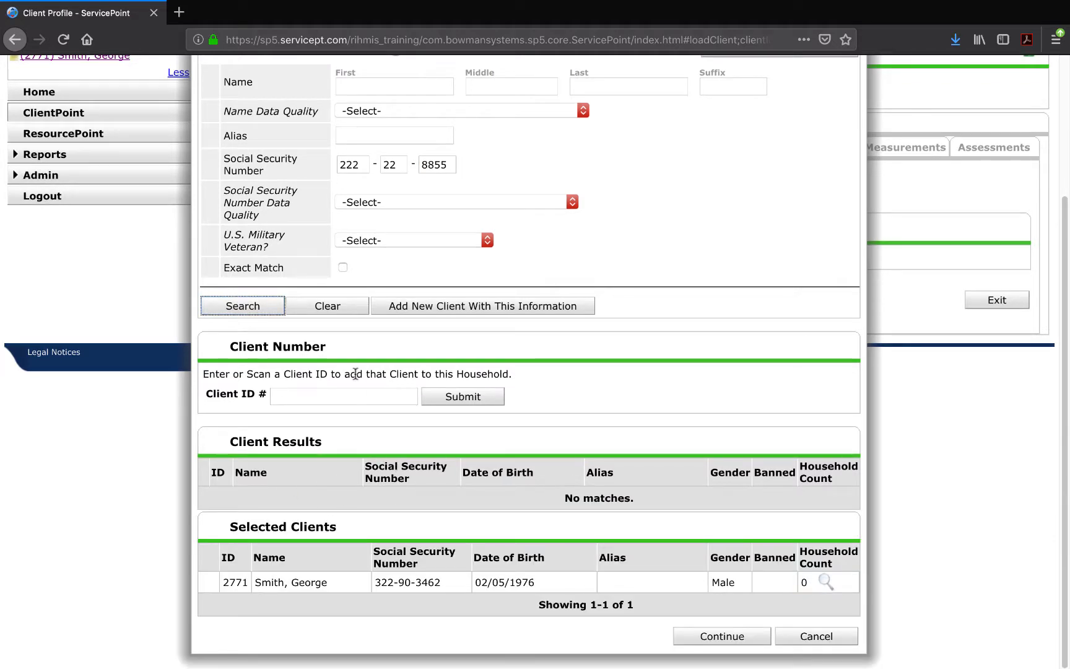
scroll(355, 373, "up", 2)
left_click(368, 148)
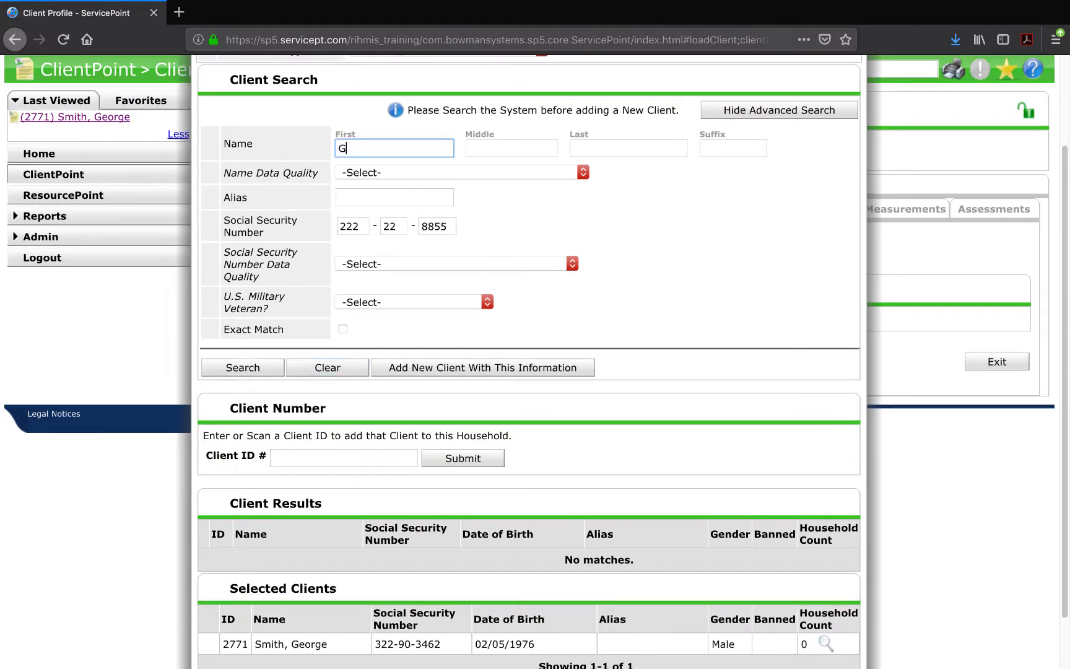
left_click(627, 148)
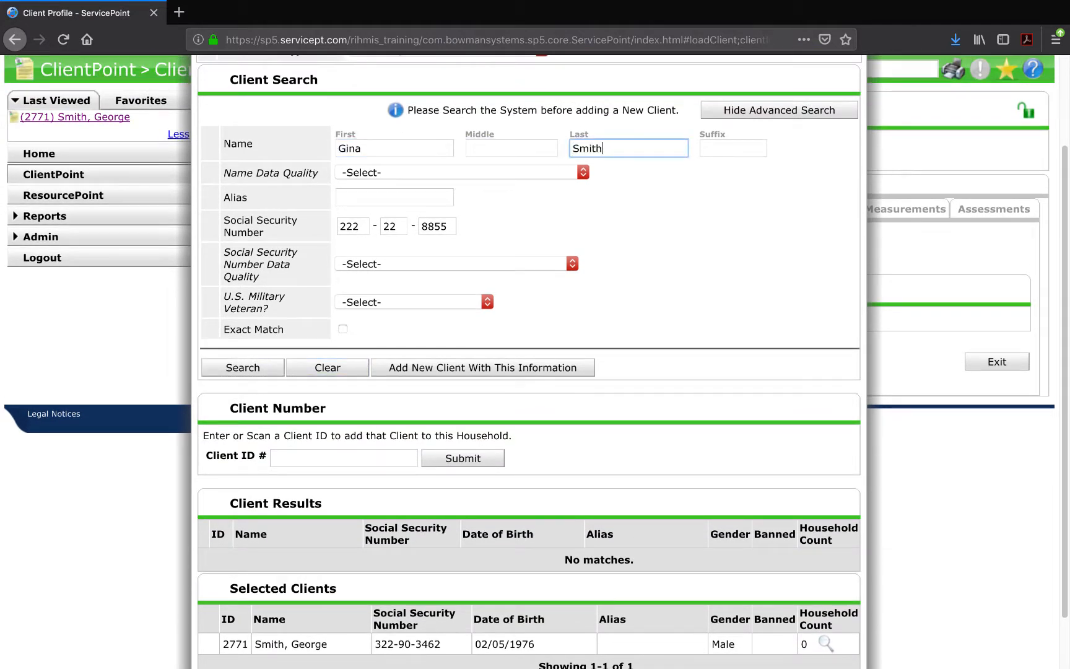
Set Full Name Reported, Full SSN Reported and Veteran No, search, then choose to add her as a new client.
left_click(371, 177)
left_click(372, 184)
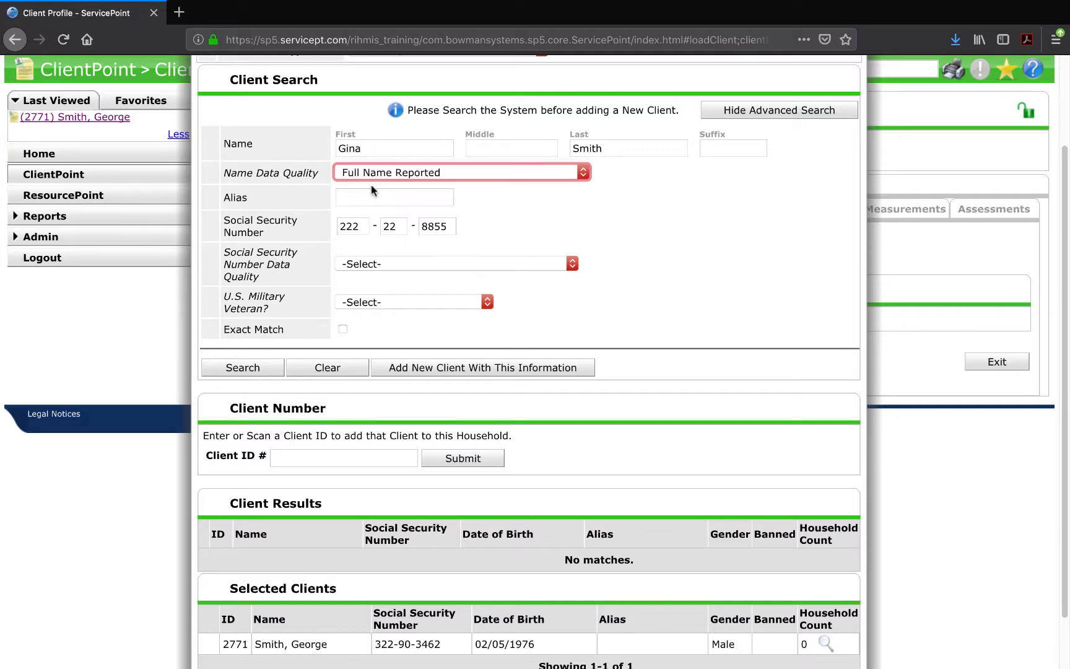
left_click(357, 264)
left_click(354, 278)
left_click(350, 303)
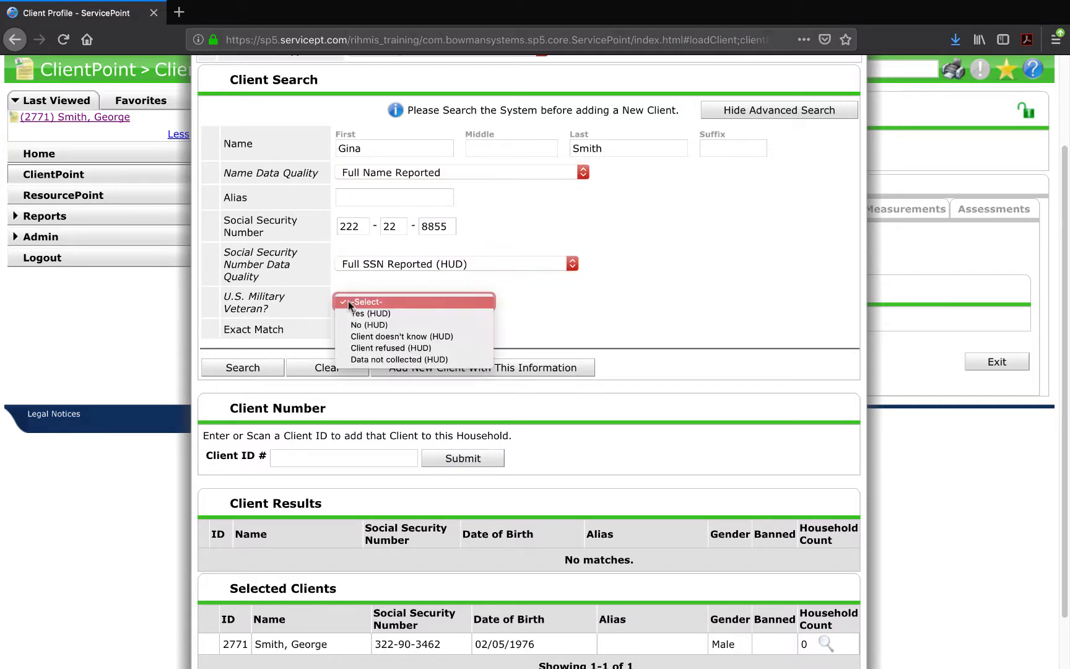
left_click(367, 325)
left_click(270, 374)
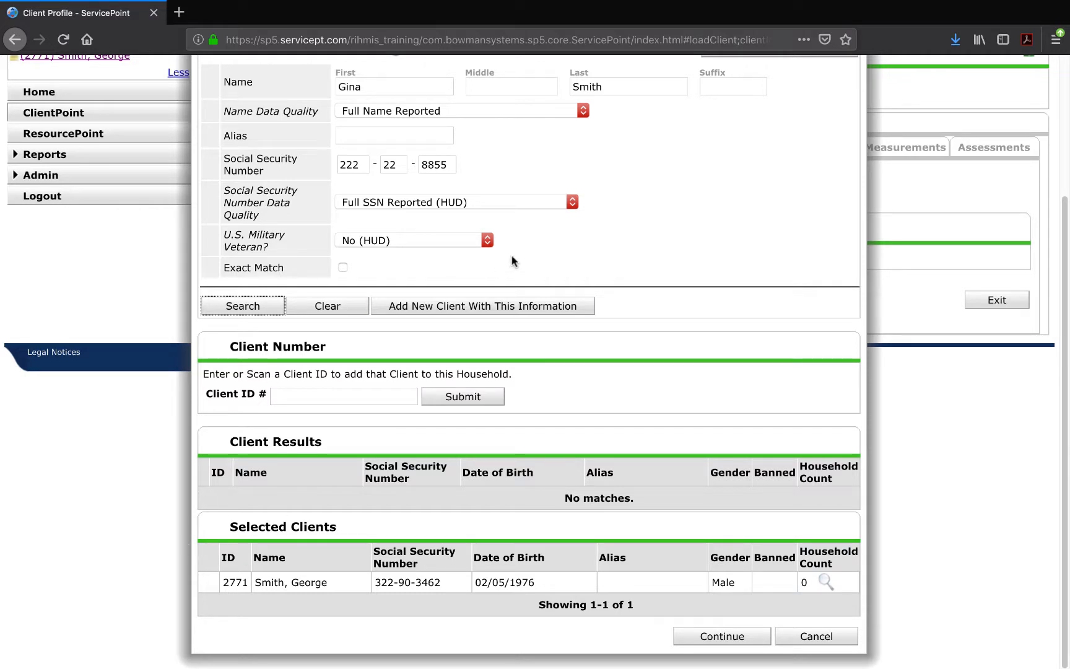
left_click(491, 305)
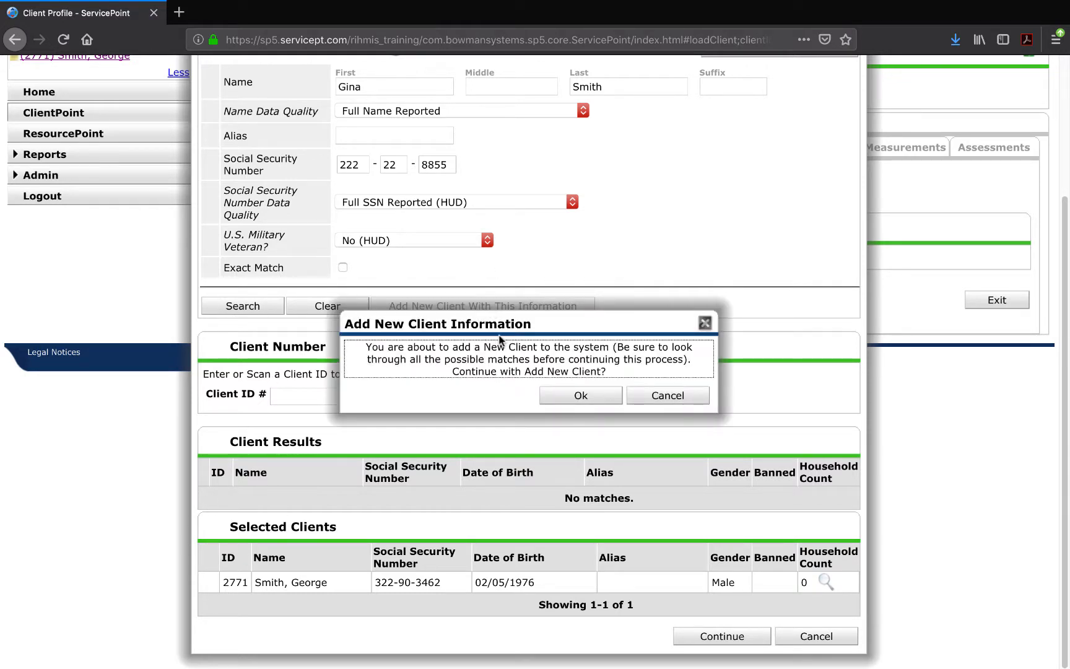
Confirm creating the daughter as a new client, listed under Selected Clients beside the father.
left_click_drag(613, 348, 619, 379)
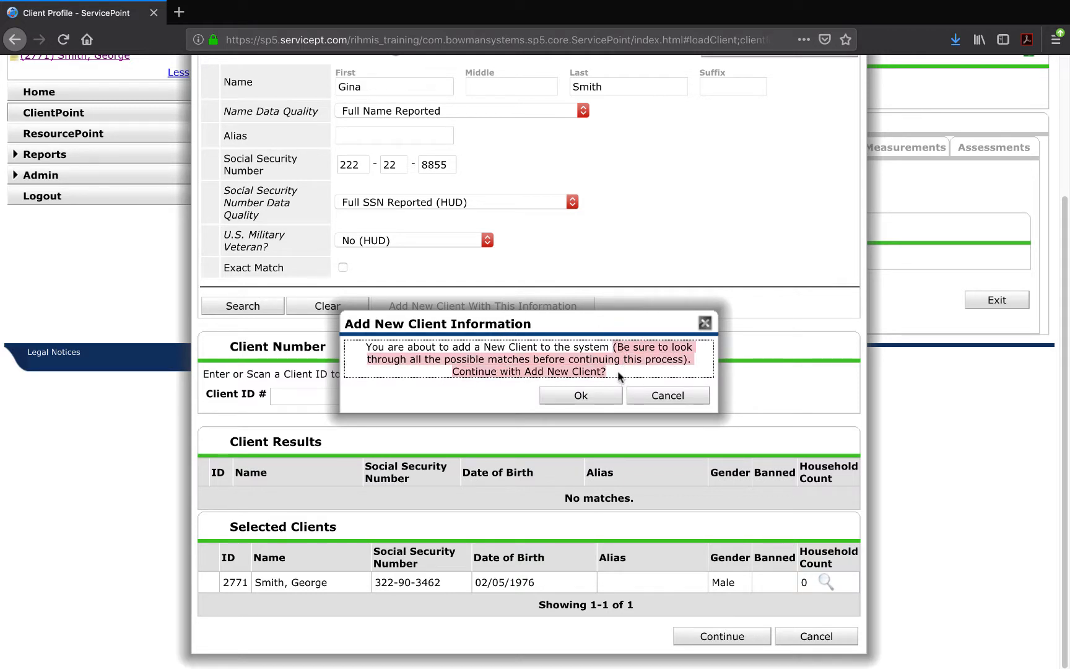
left_click(620, 378)
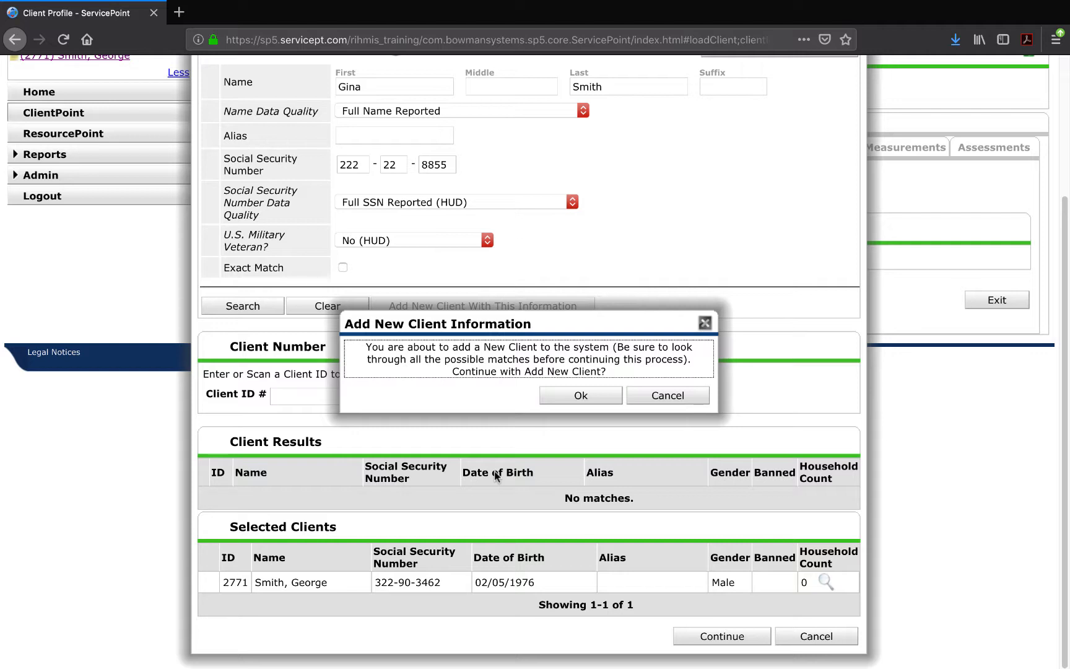
left_click(583, 396)
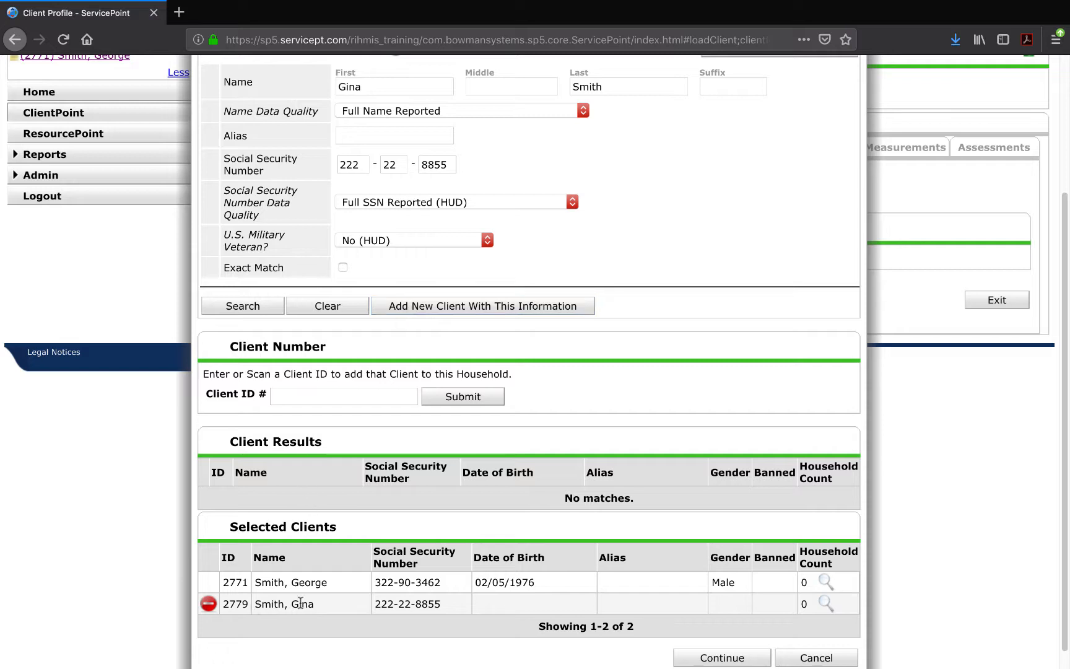
left_click_drag(314, 603, 248, 601)
Remove the daughter, re-add her from fresh search results, and continue to create the household.
left_click(265, 604)
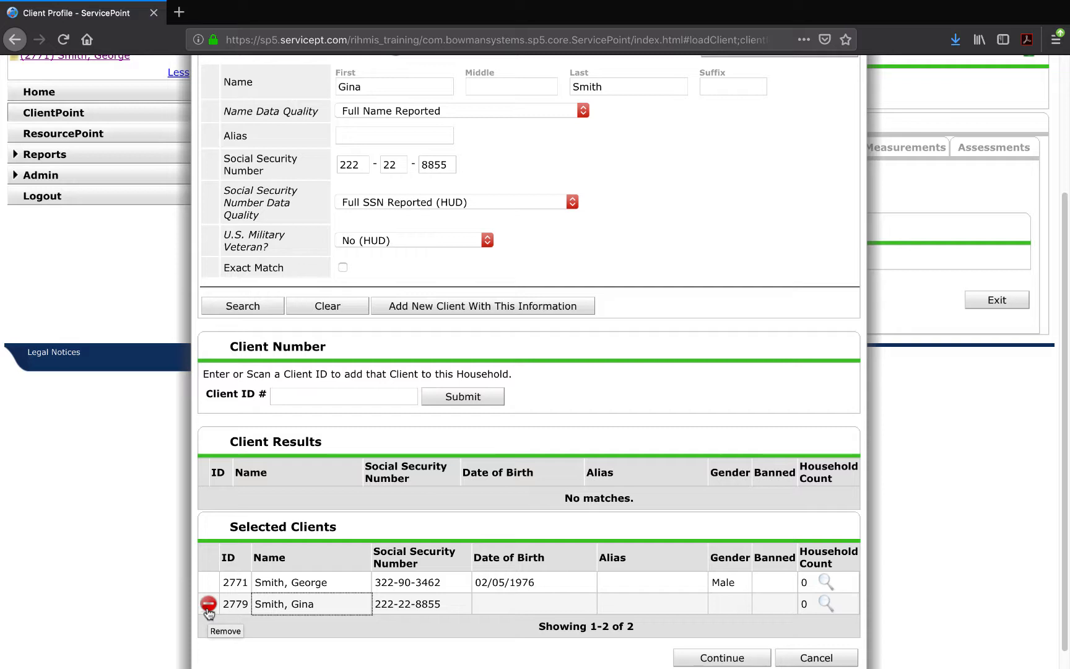
left_click(208, 604)
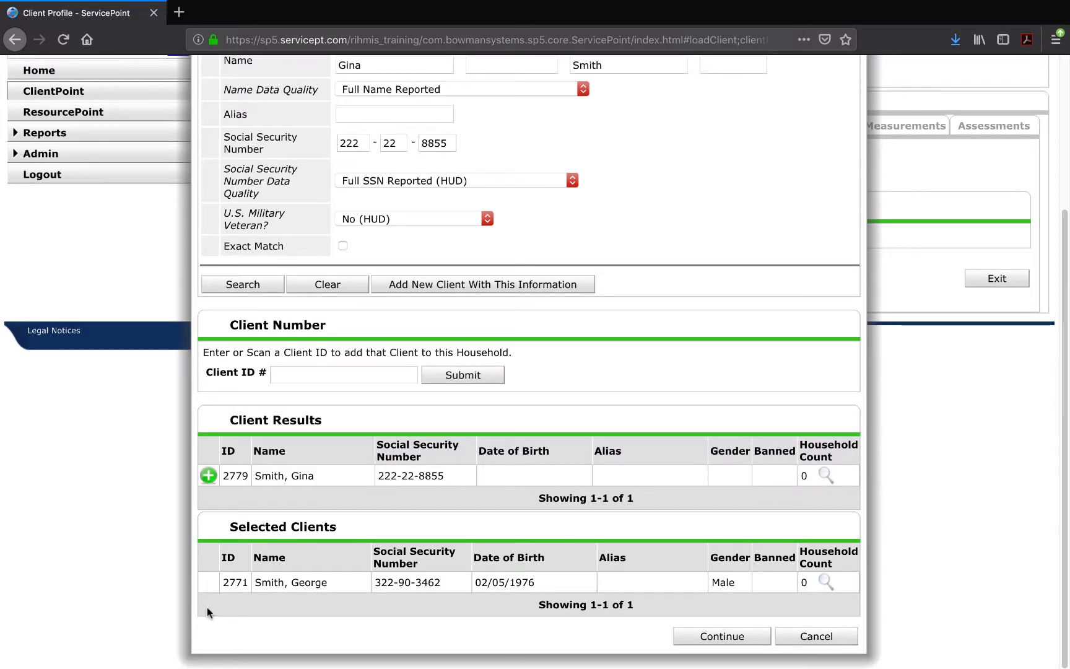
scroll(312, 477, "up", 3)
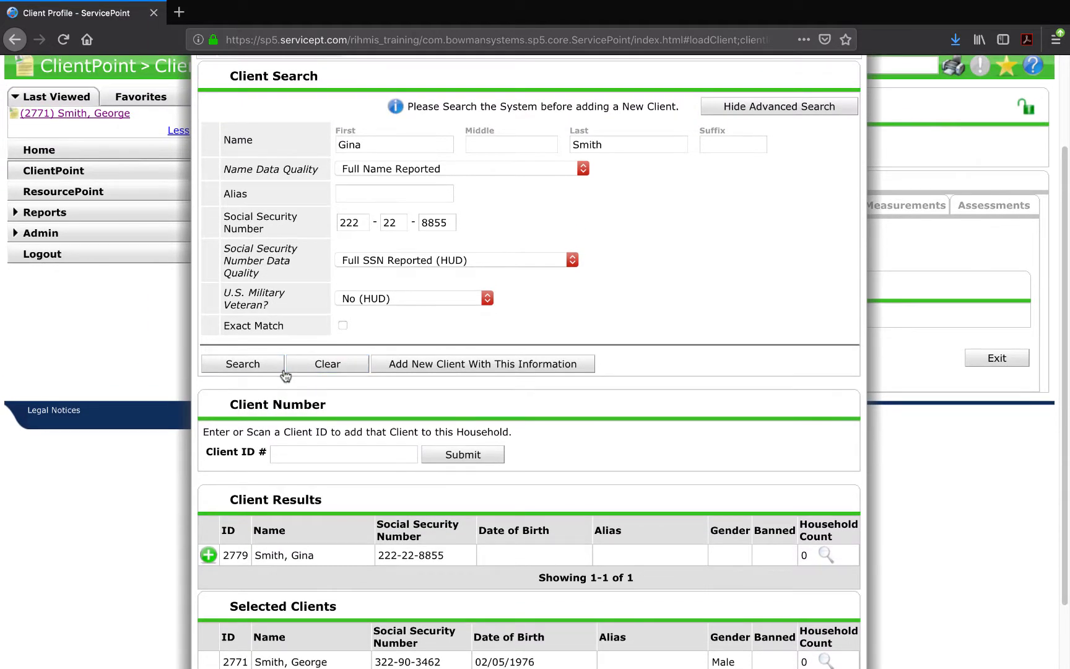
left_click(272, 366)
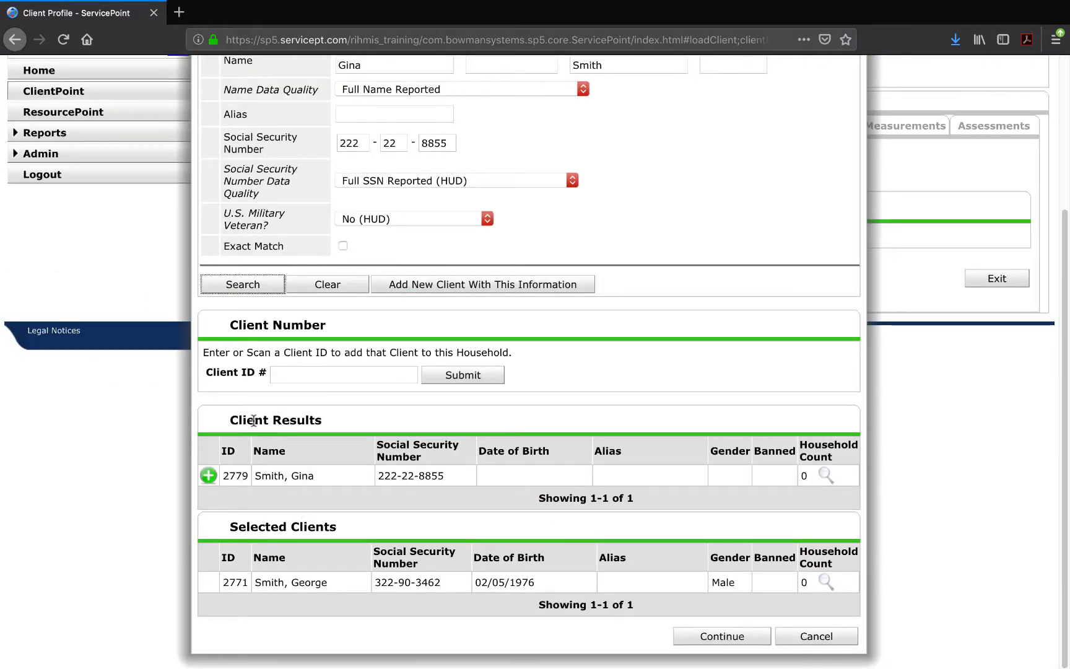
left_click(207, 477)
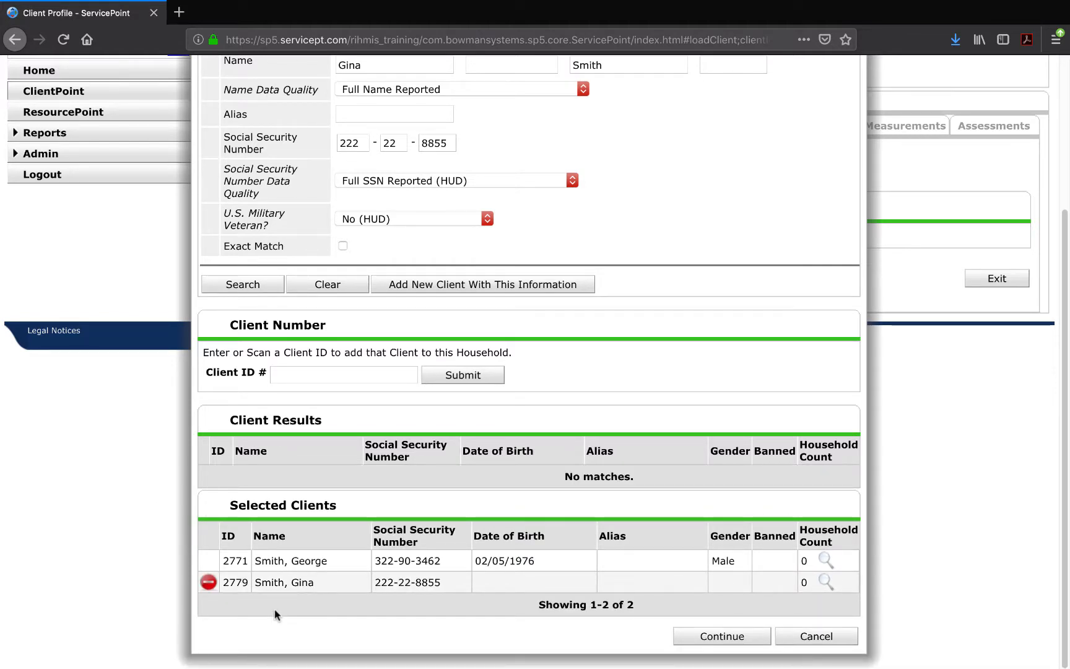
left_click(704, 637)
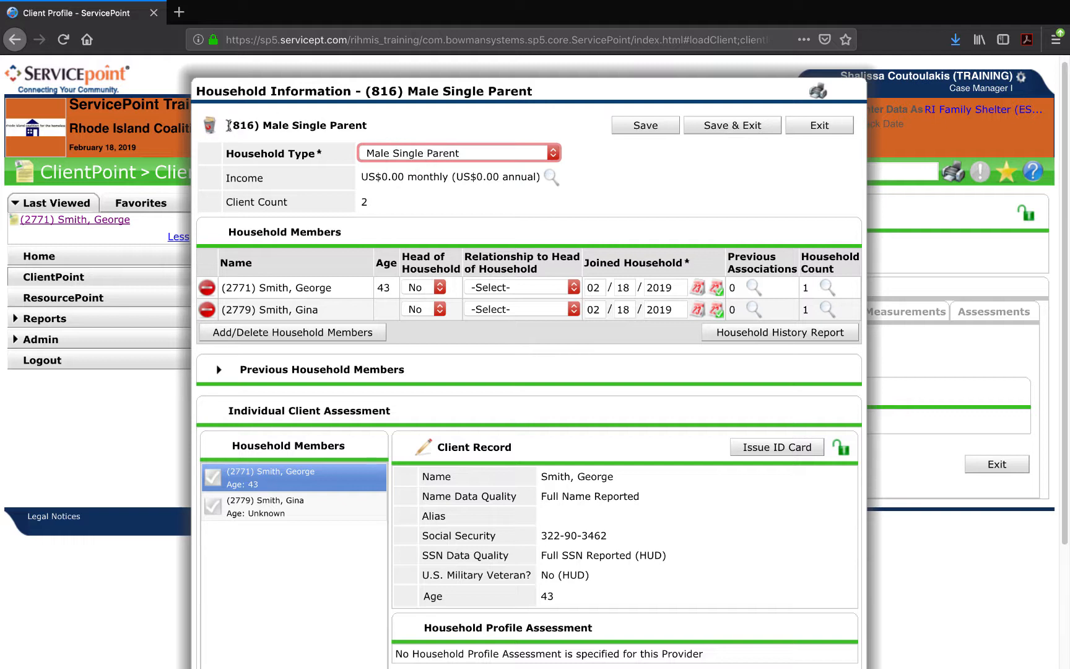
Review household 816's members table showing the father and daughter.
left_click_drag(228, 126, 259, 125)
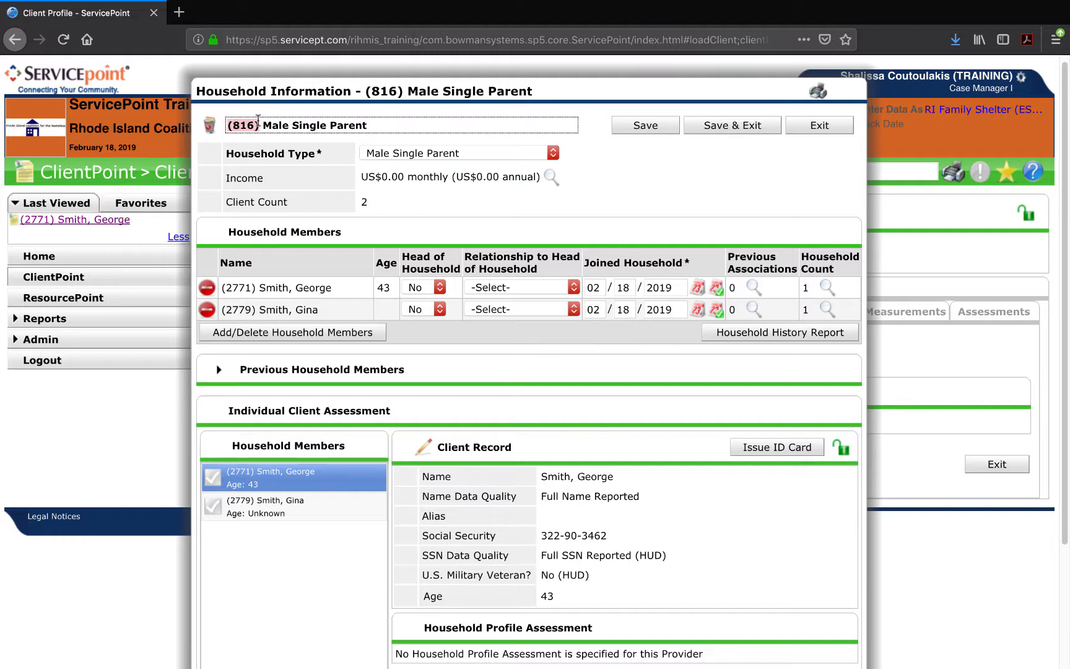
left_click(257, 143)
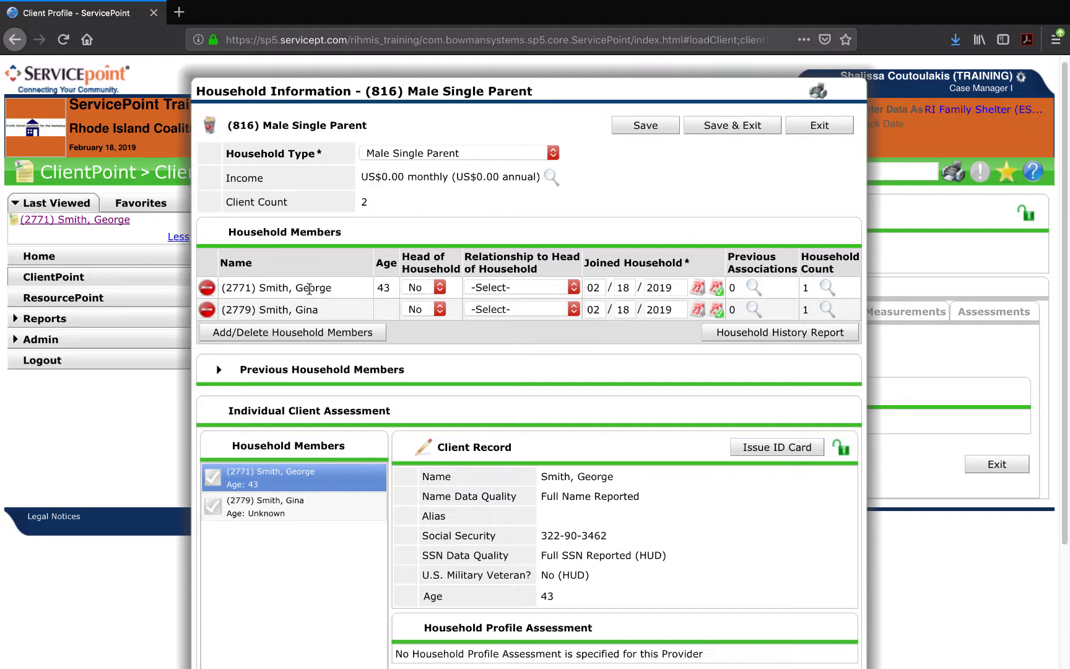
left_click(380, 284)
Make the father Head of Household with relationship 'father'.
left_click(436, 289)
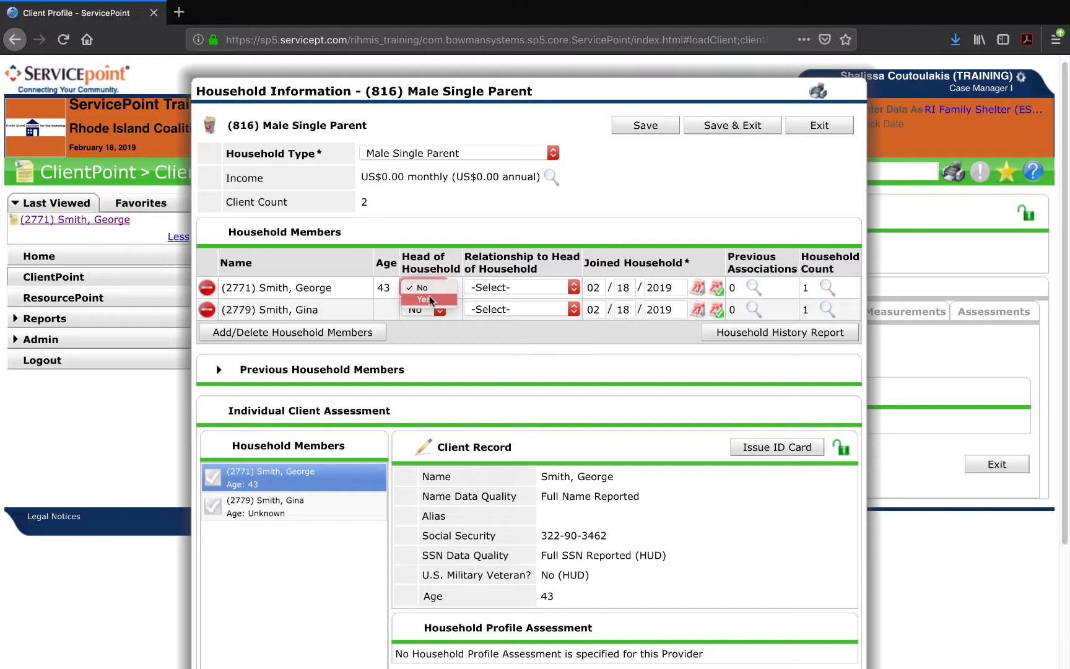
left_click(428, 301)
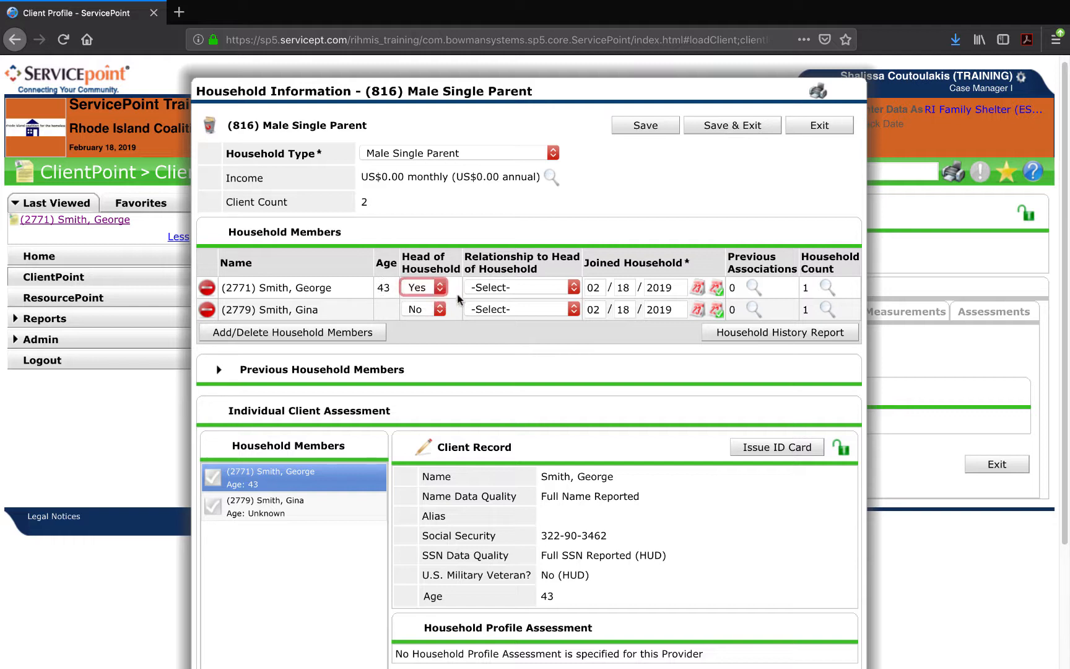
left_click(475, 287)
scroll(476, 505, "down", 4)
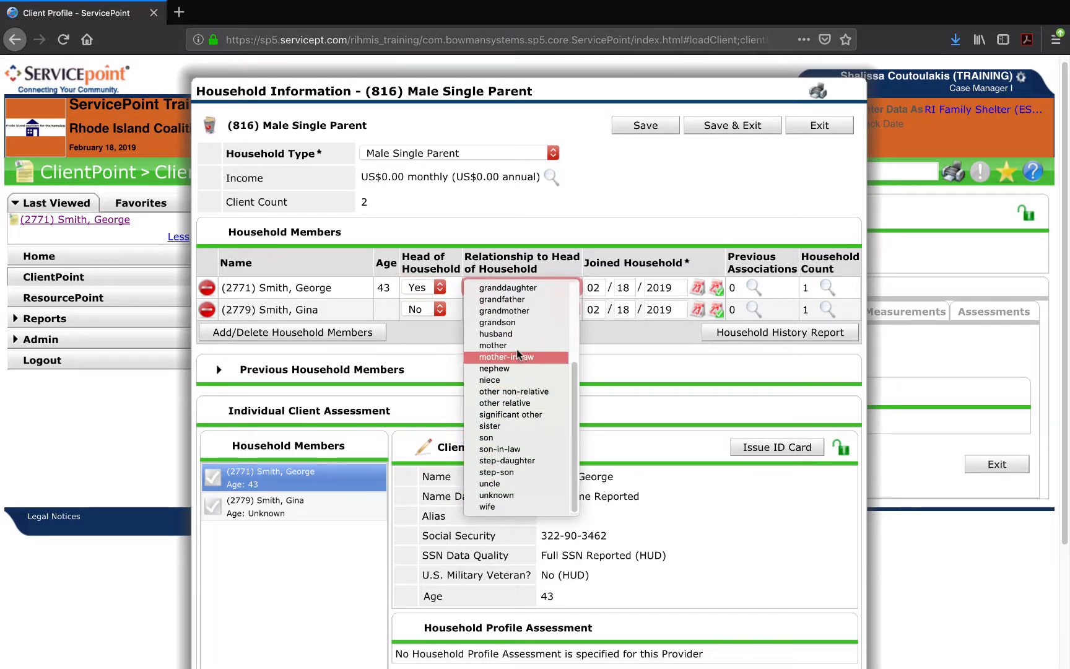
scroll(537, 282, "up", 3)
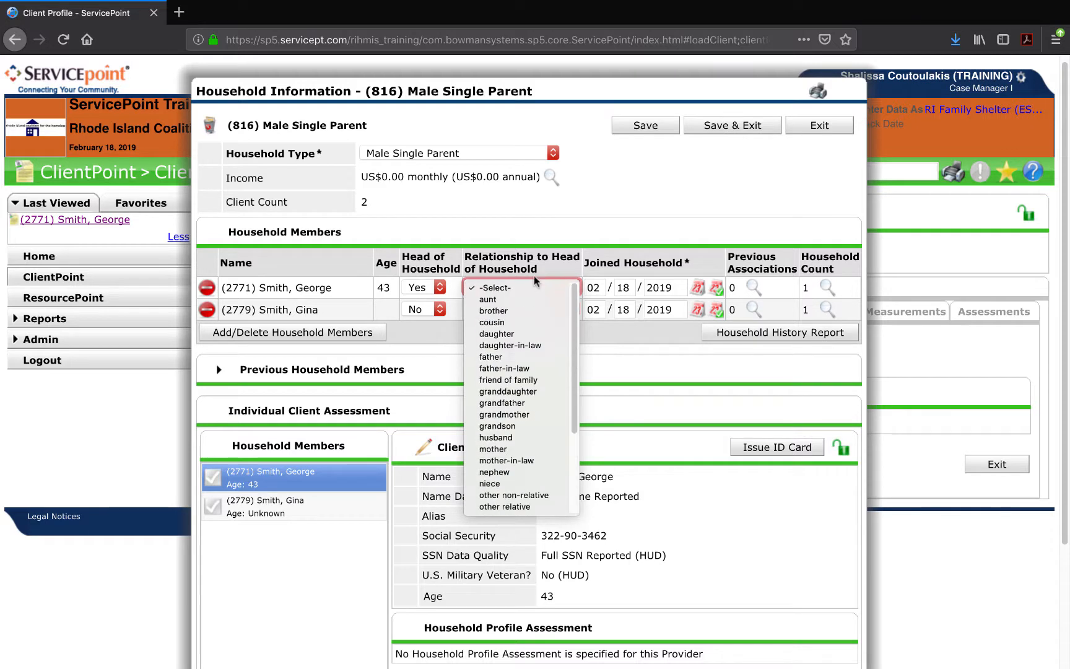
left_click(507, 358)
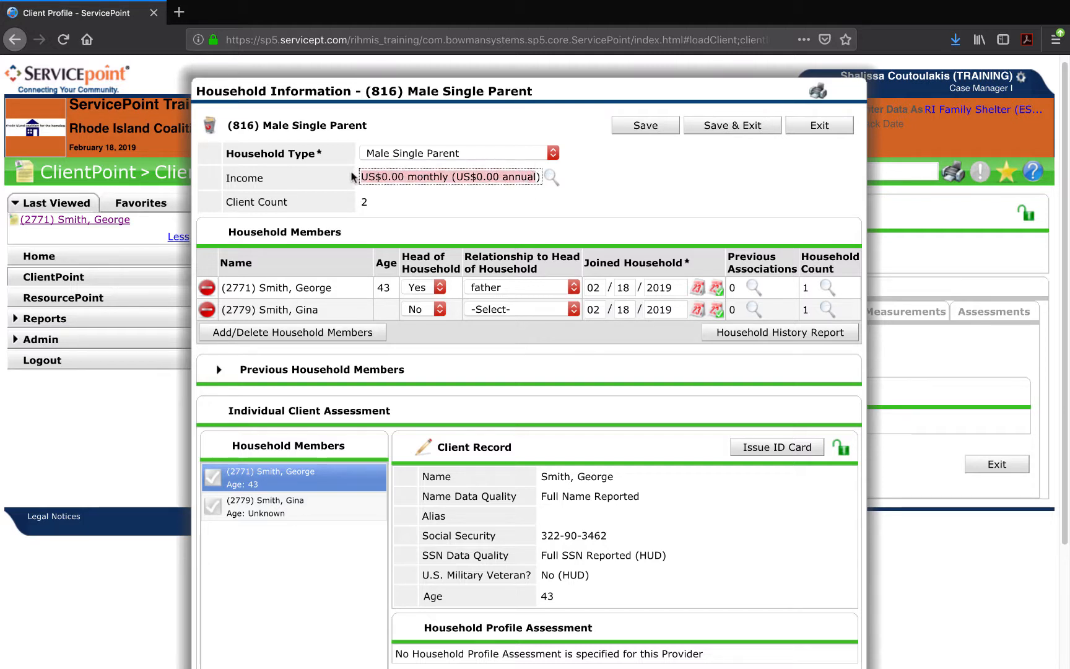
Set the second member's relationship to head to 'daughter'.
left_click(367, 200)
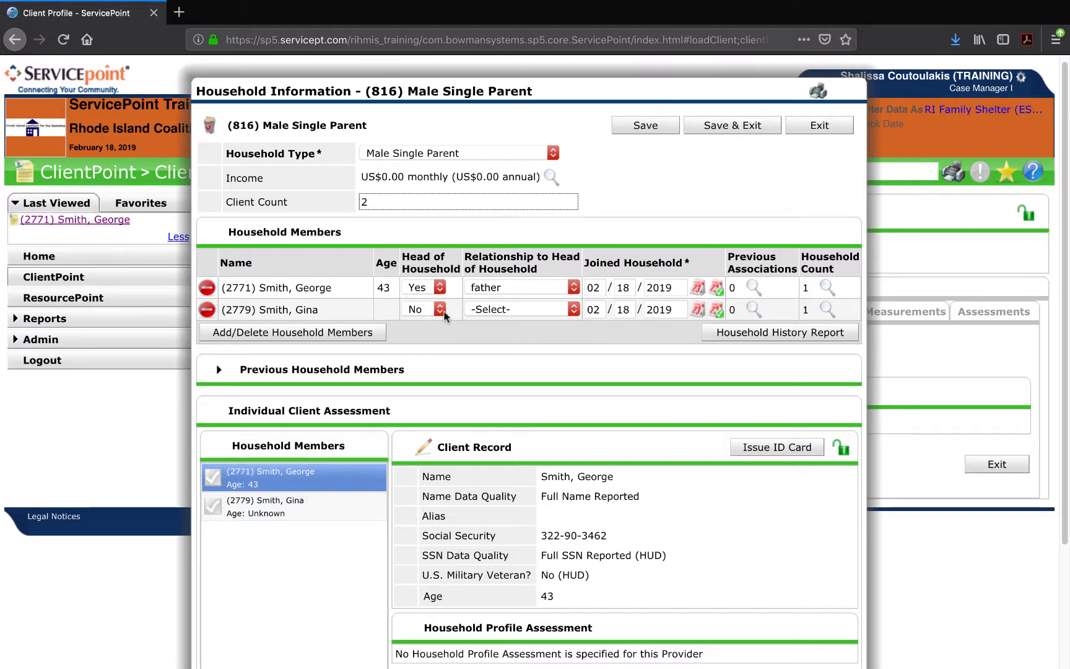
left_click(514, 309)
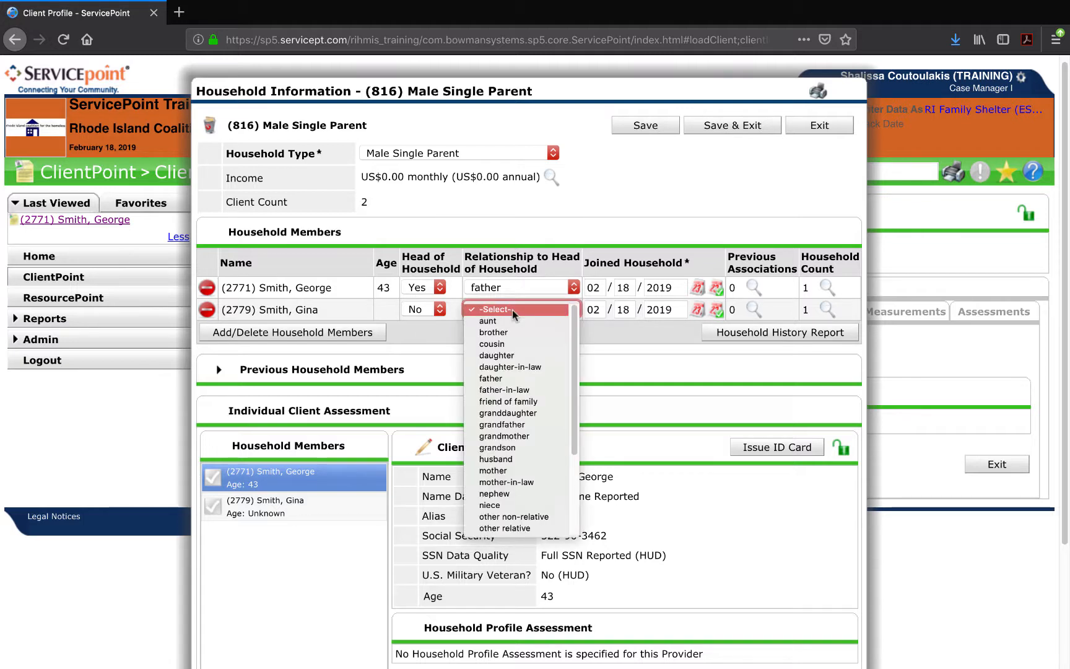
left_click(505, 355)
left_click(506, 349)
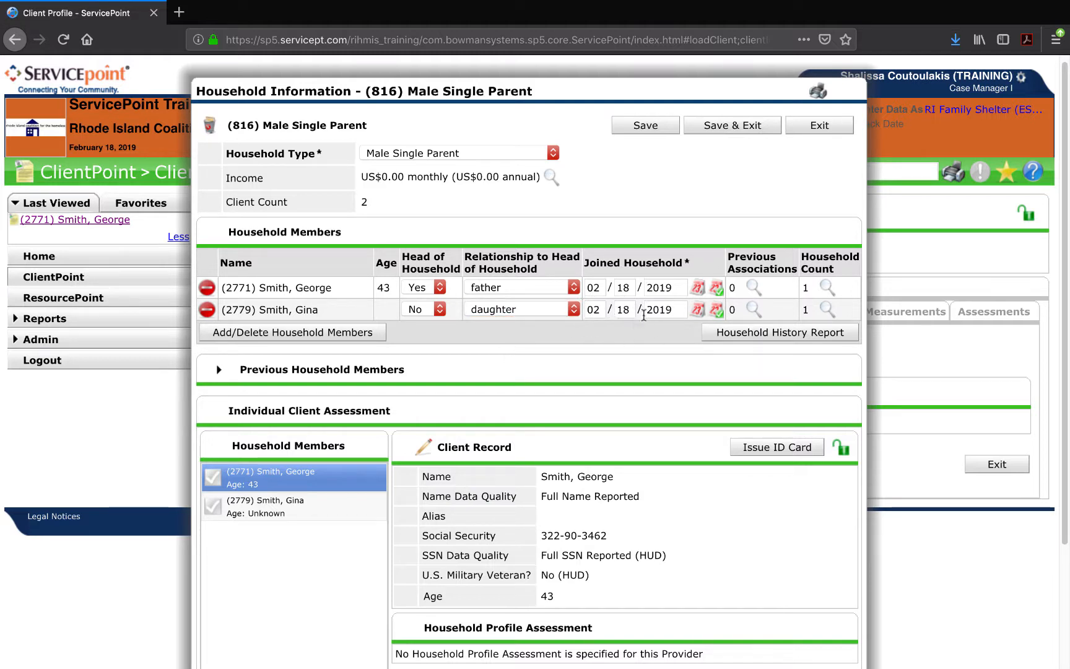
Expand Previous Household Members to confirm the household has none.
scroll(580, 390, "down", 3)
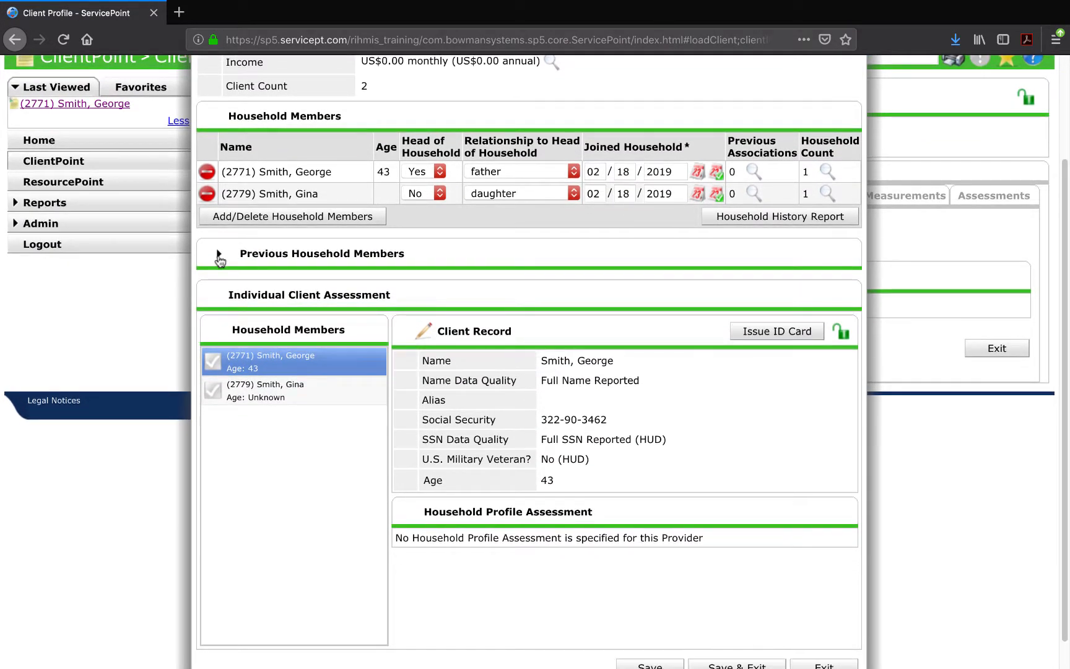
left_click(218, 255)
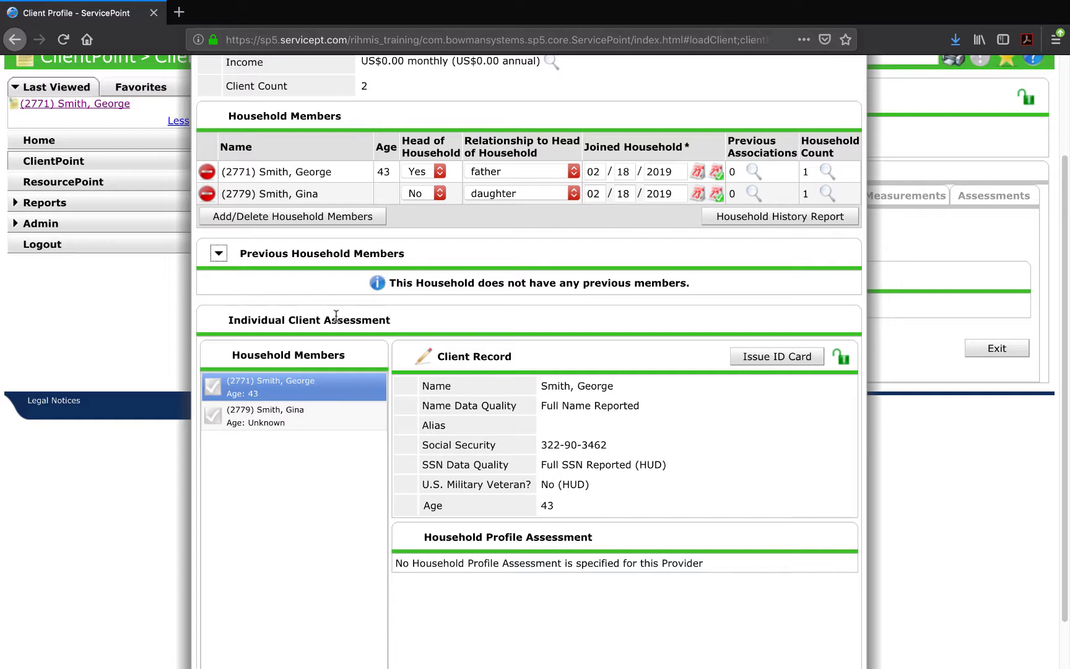
scroll(336, 317, "down", 2)
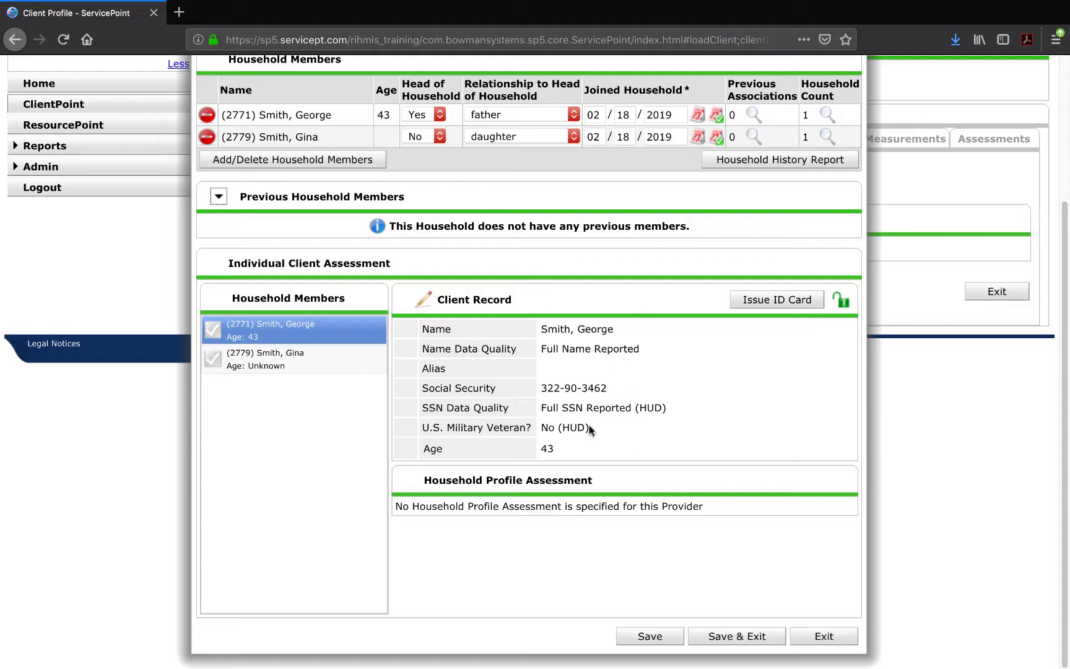
Select the daughter in the assessment member list and save her client record details.
left_click(310, 362)
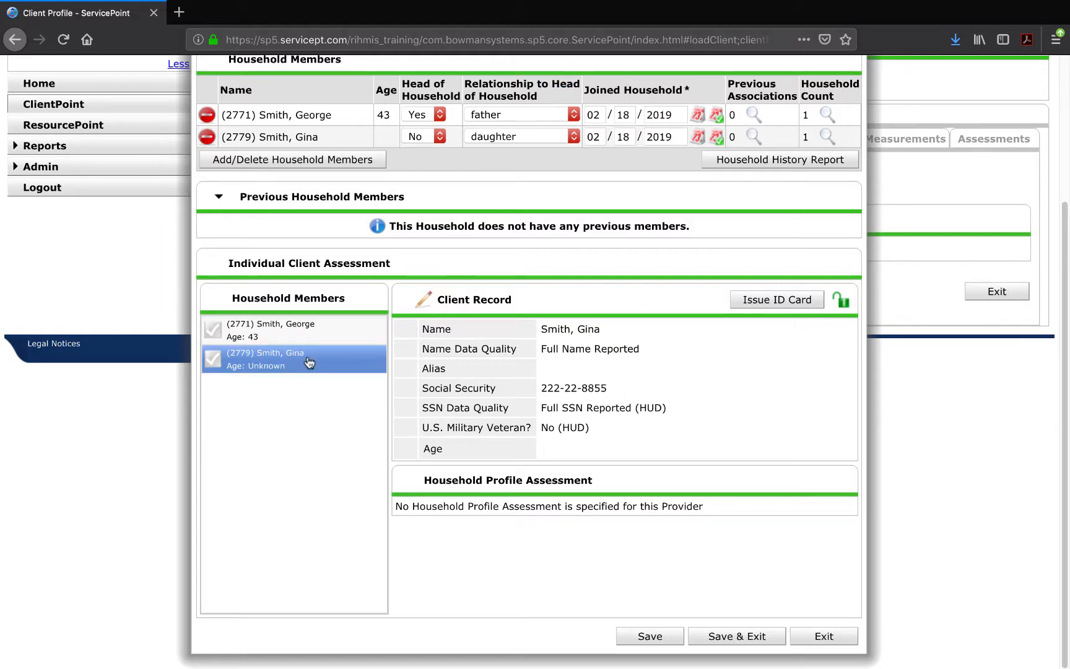
left_click(424, 299)
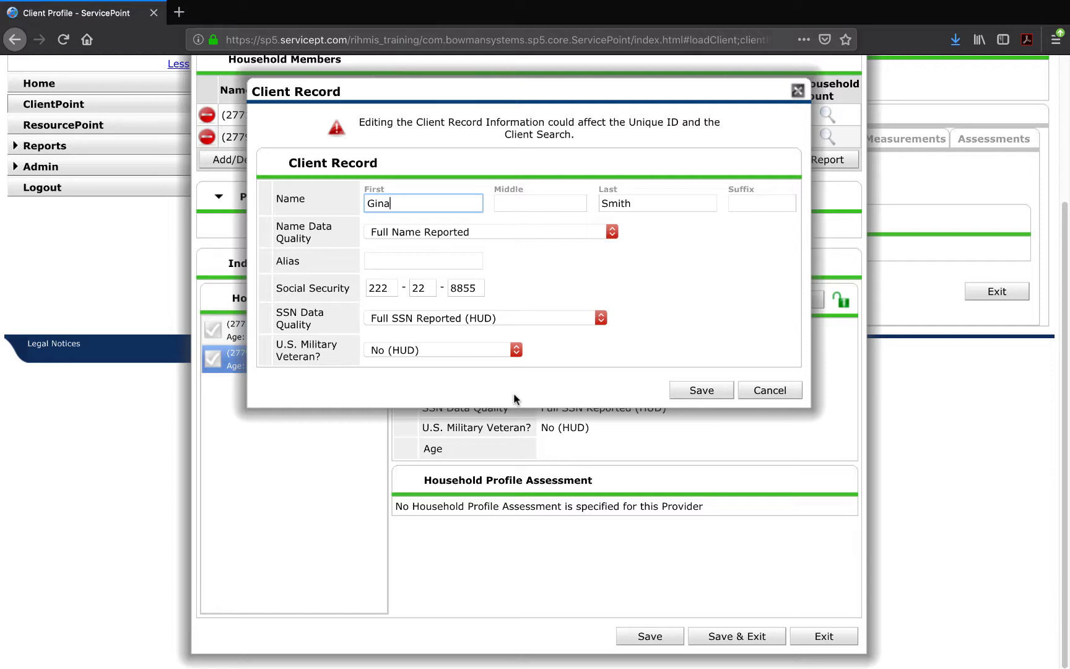
left_click(701, 390)
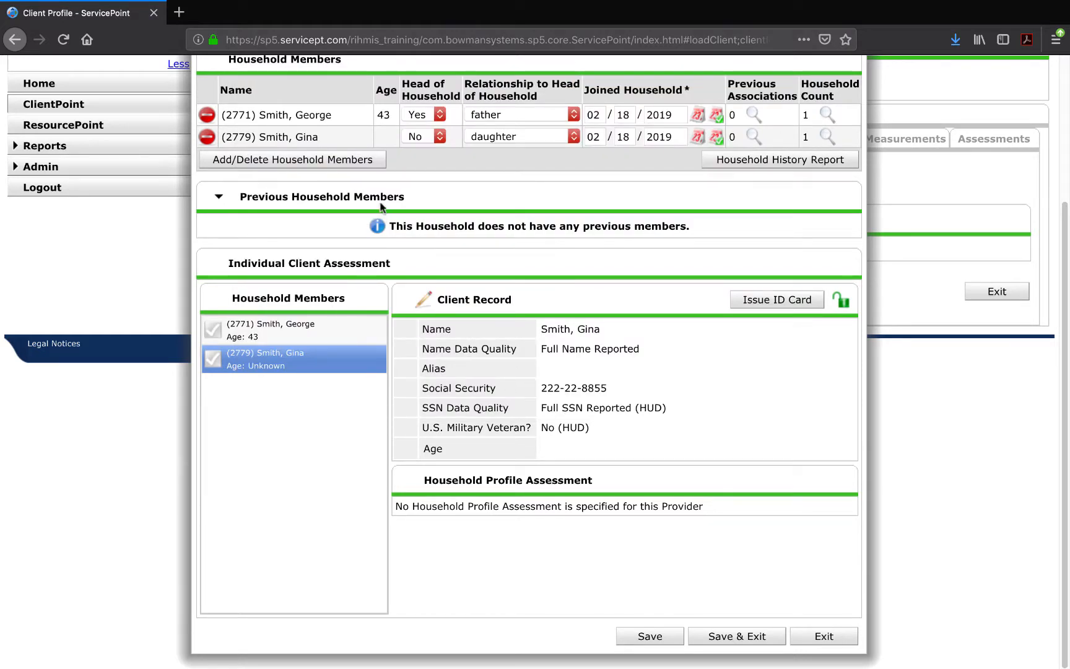
scroll(468, 281, "up", 2)
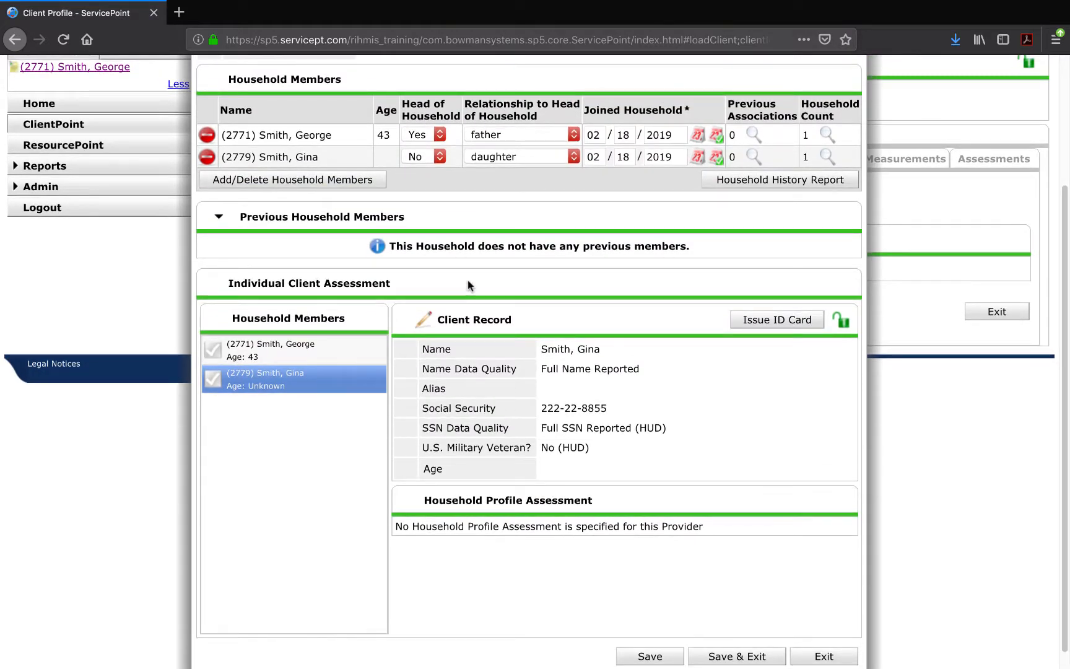
scroll(468, 280, "up", 5)
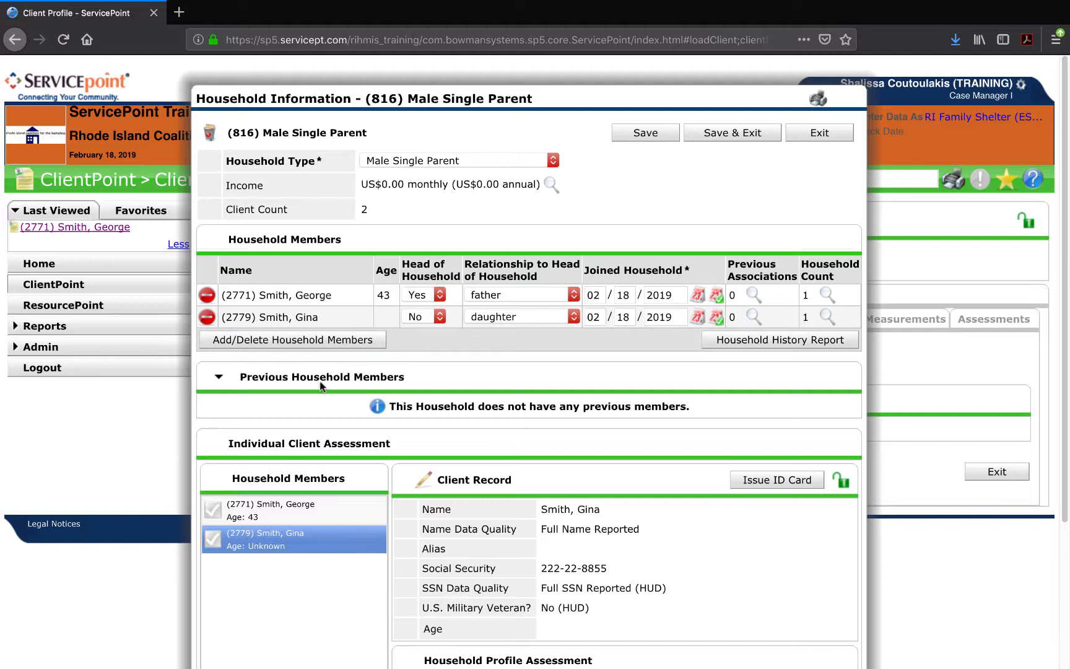
Save the pending household relationship changes via Add/Delete Household Members, then return to the form.
left_click(338, 348)
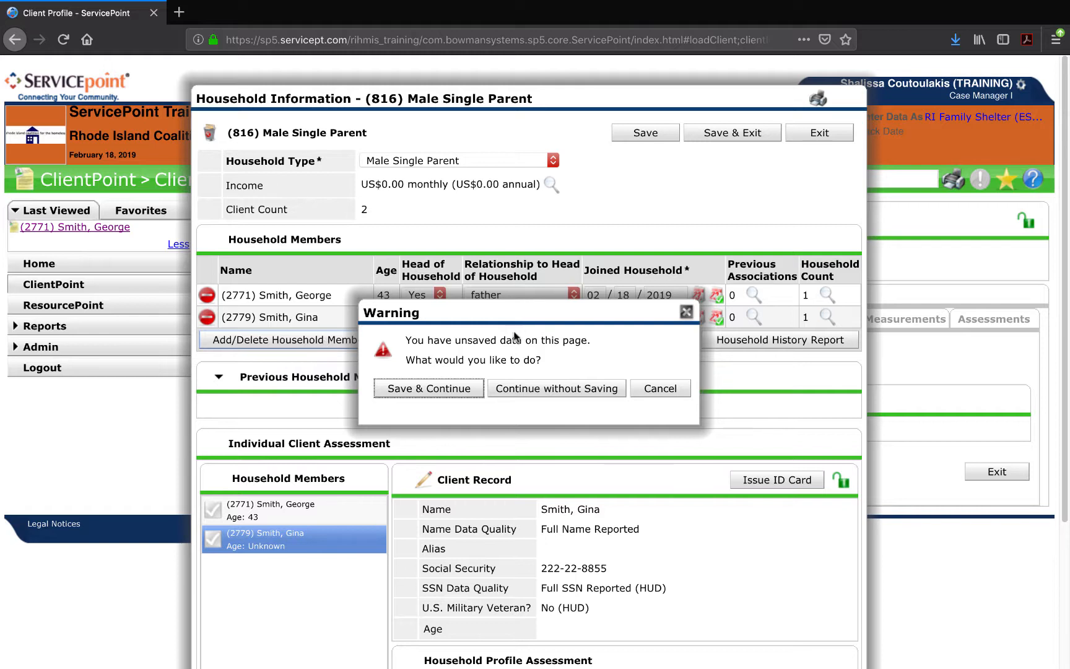
left_click(436, 390)
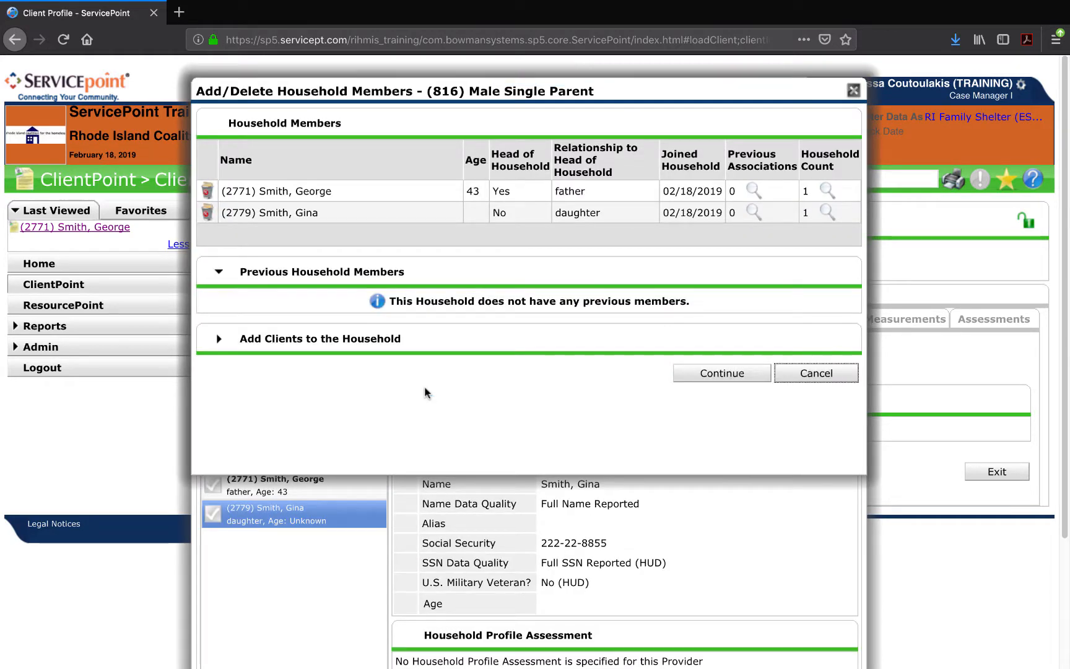
left_click(218, 339)
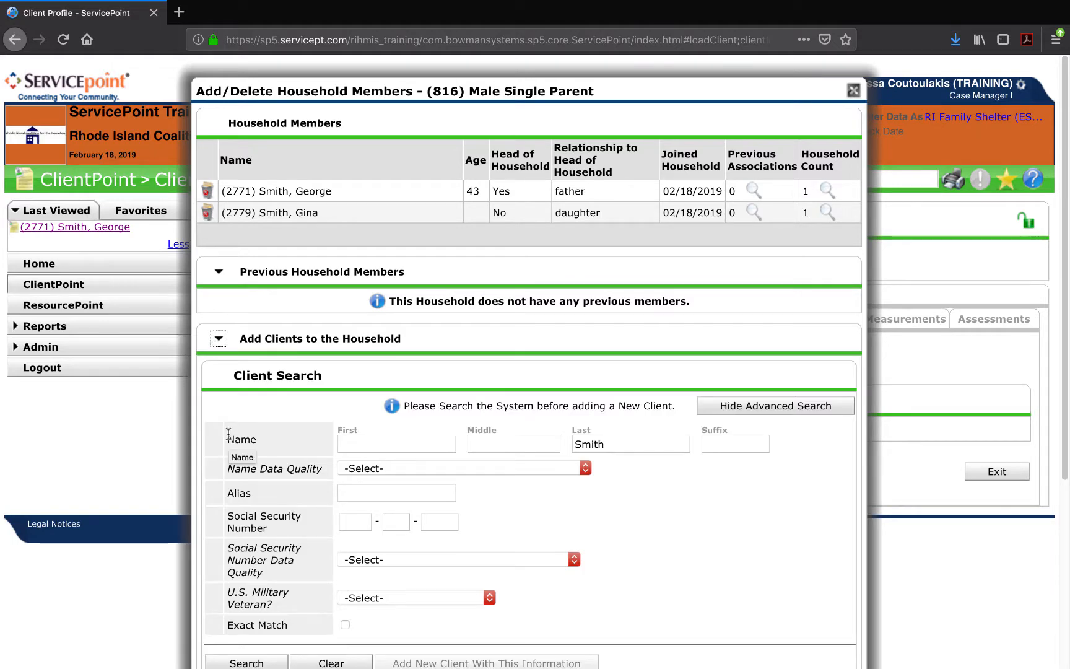
scroll(299, 427, "down", 3)
scroll(400, 424, "down", 4)
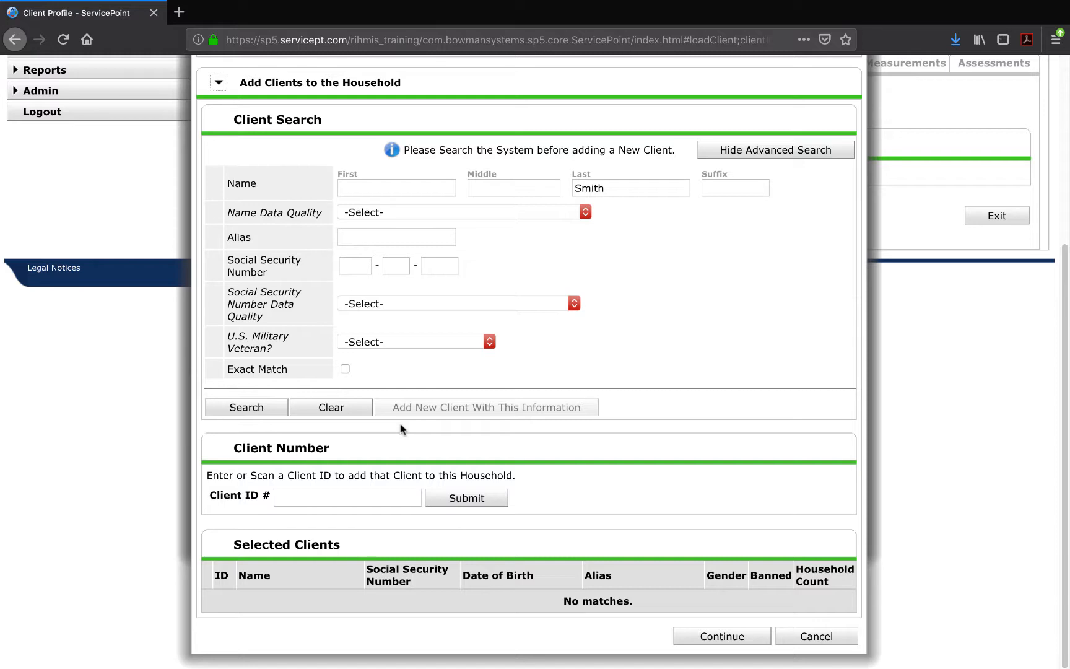
left_click(218, 83)
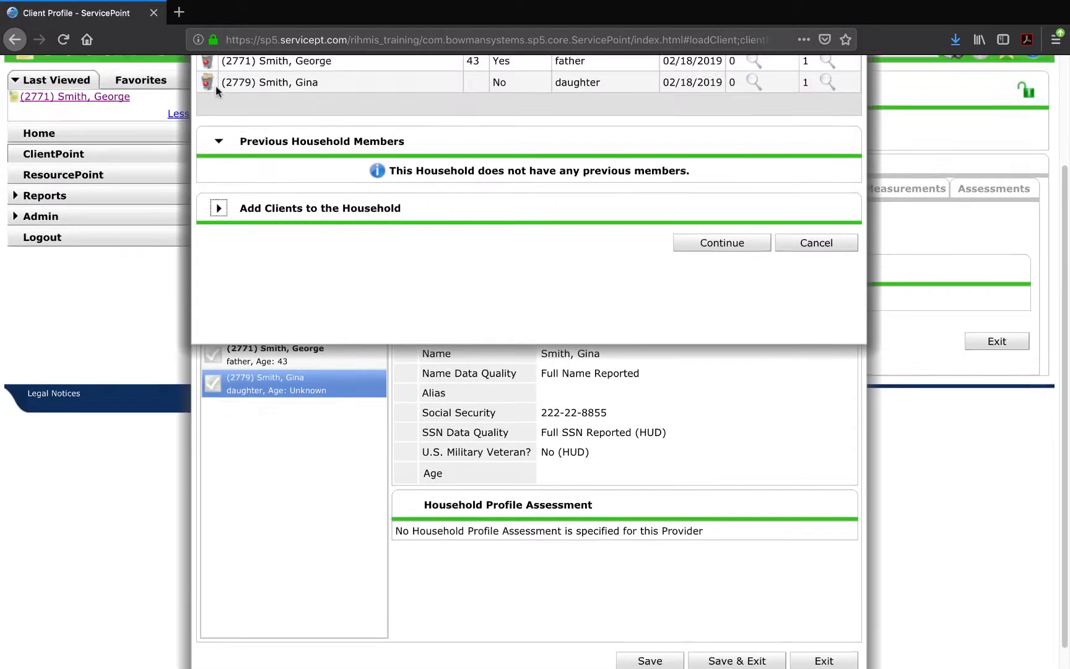
scroll(218, 93, "up", 6)
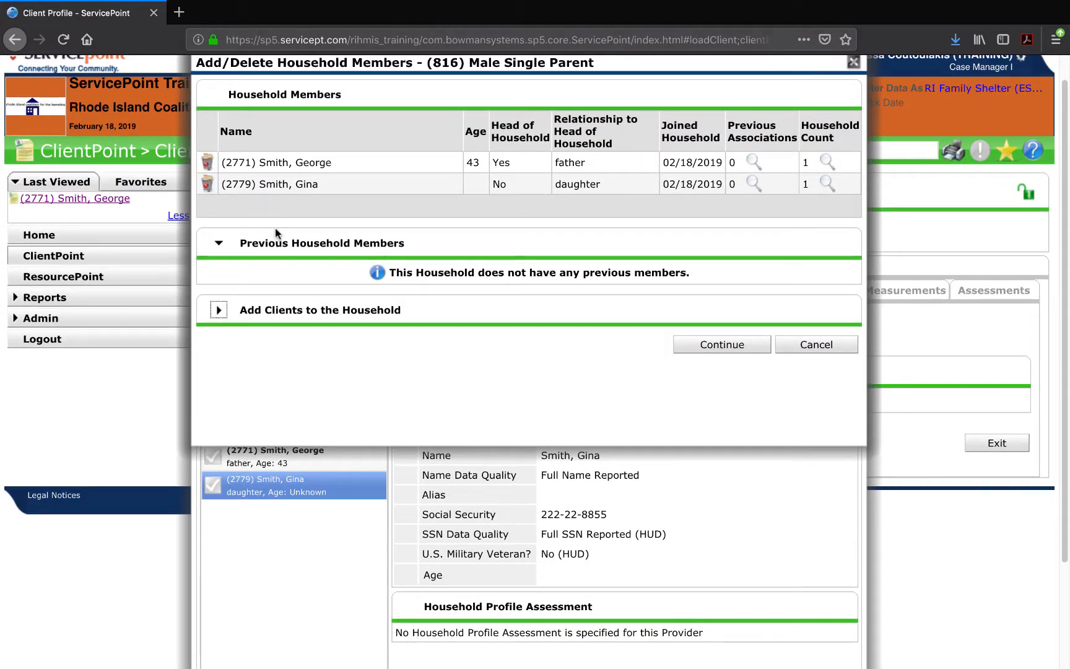
left_click(722, 344)
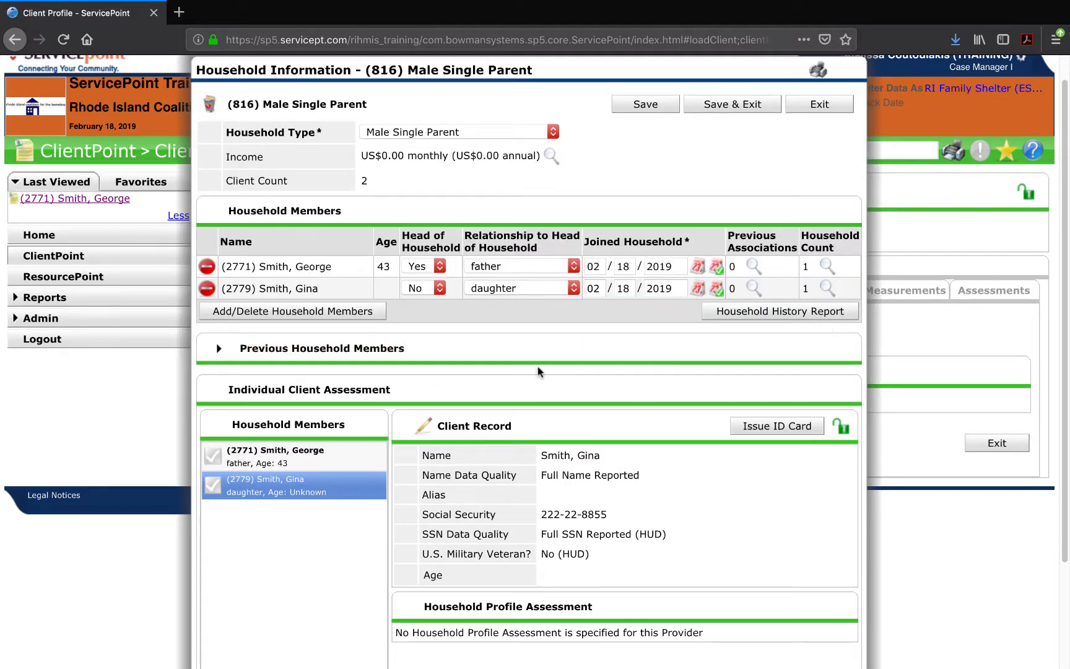
Check the head of household's current households, then save and exit household 816.
left_click_drag(408, 235, 546, 254)
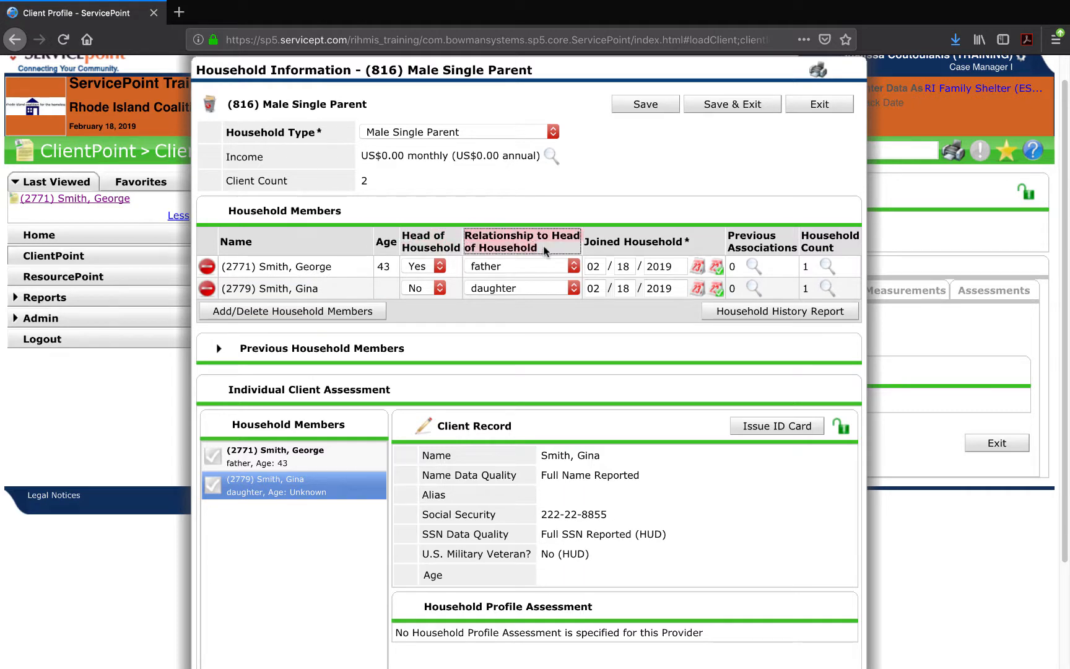
left_click(547, 254)
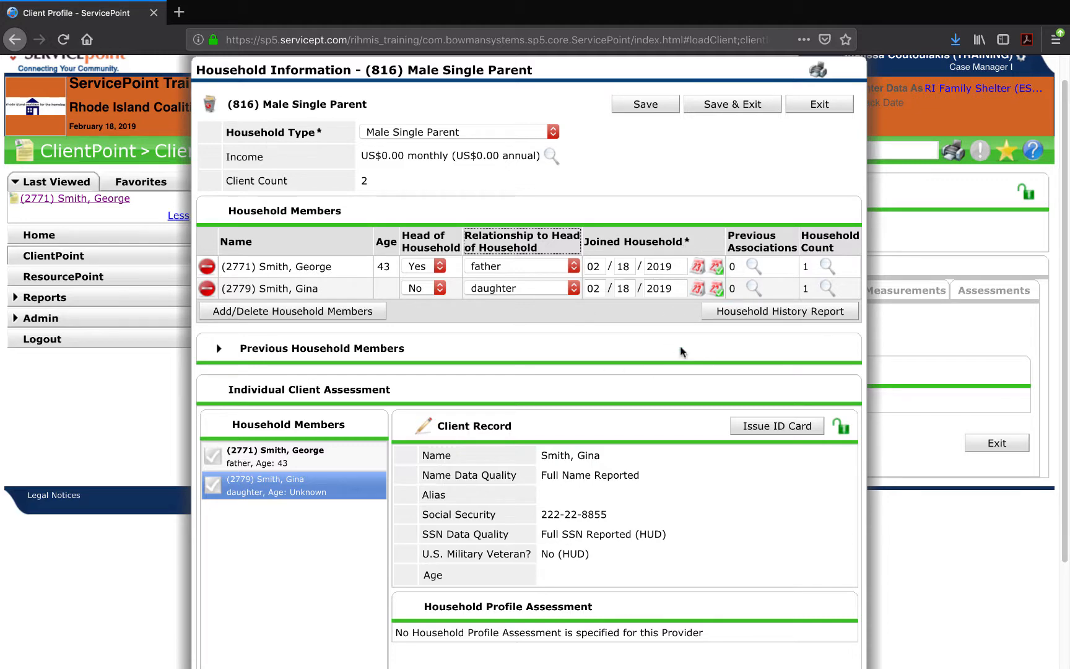
scroll(681, 347, "up", 1)
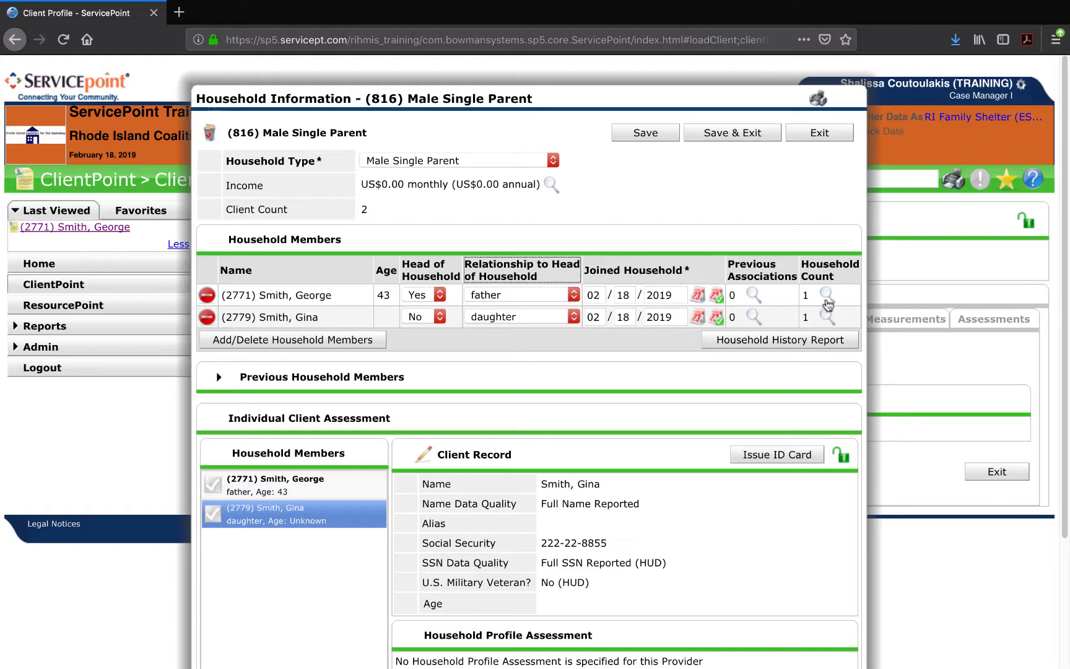
left_click(827, 295)
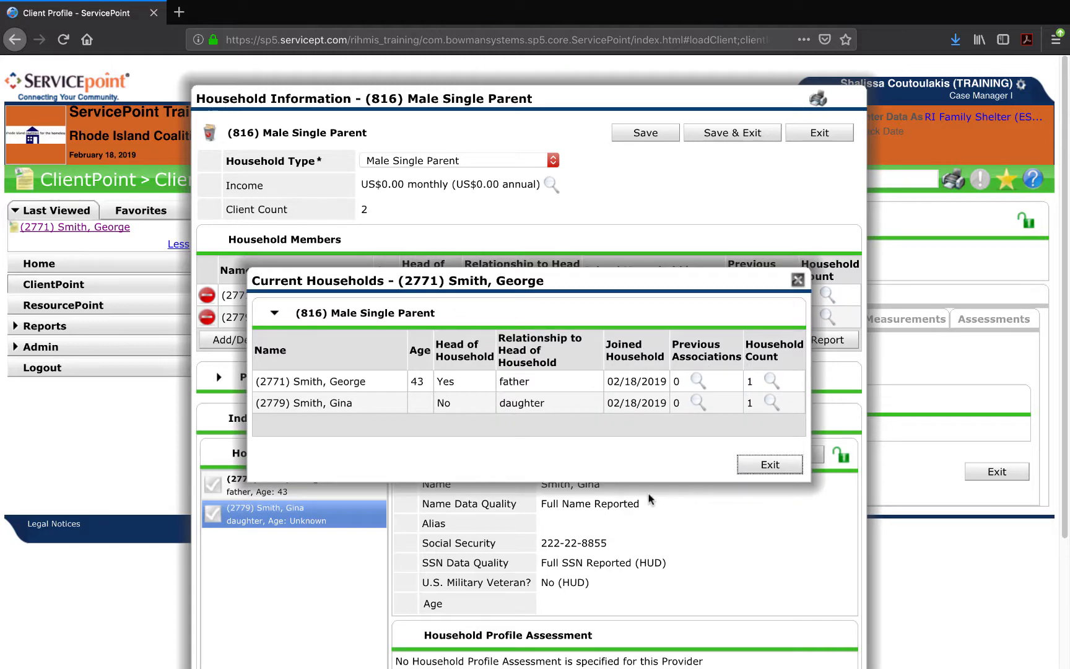
left_click(757, 469)
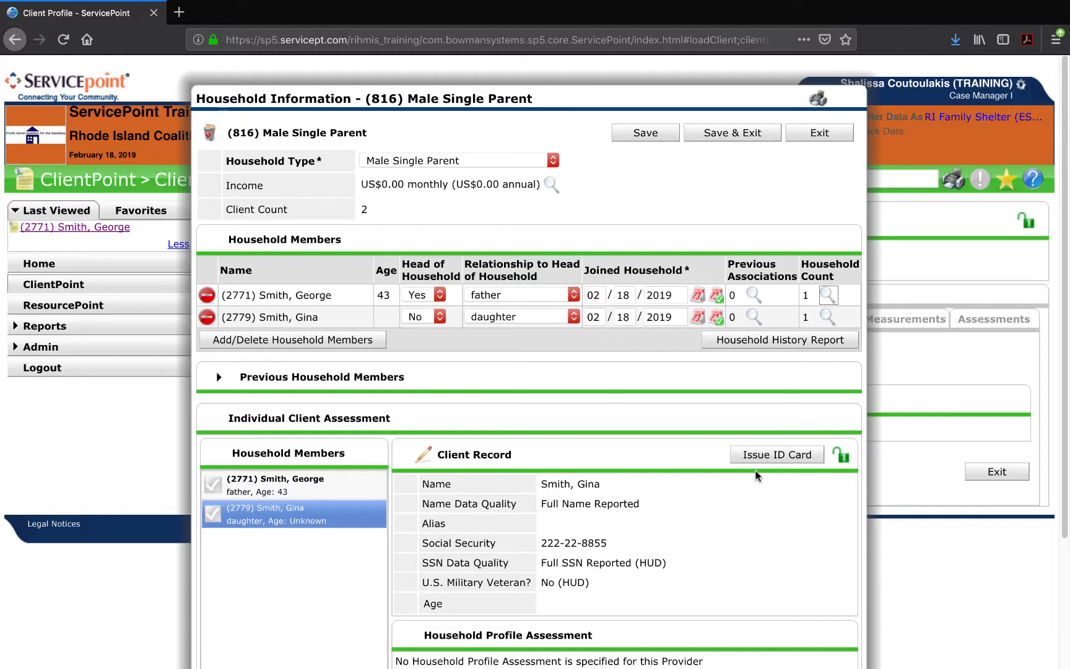
left_click(721, 135)
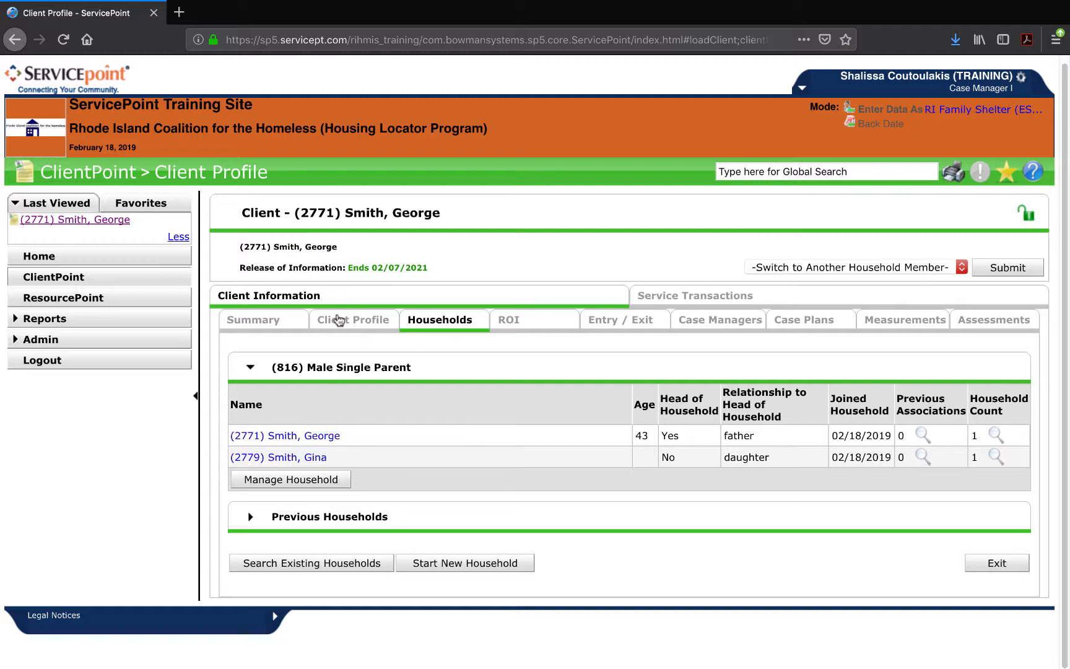
left_click(197, 400)
left_click(234, 313)
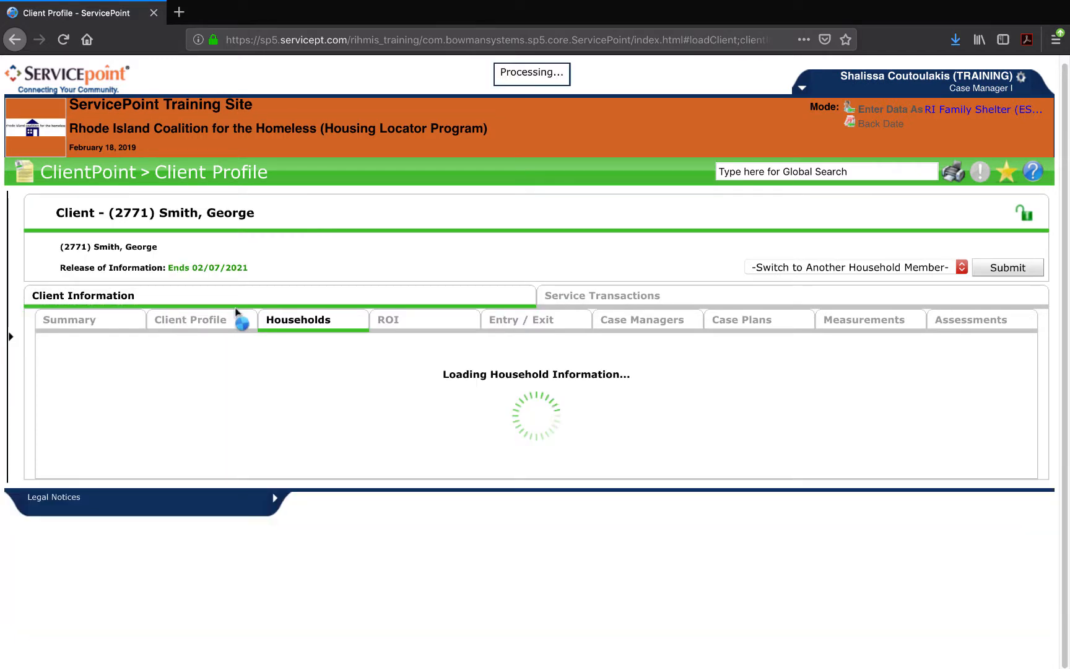
scroll(233, 313, "down", 3)
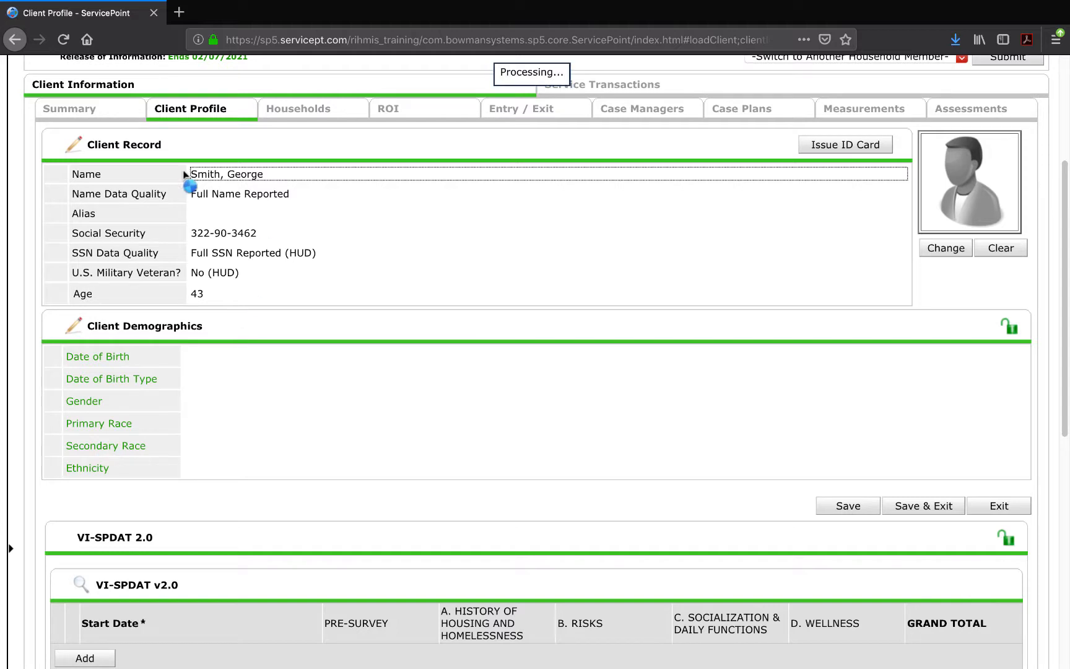
scroll(384, 255, "up", 3)
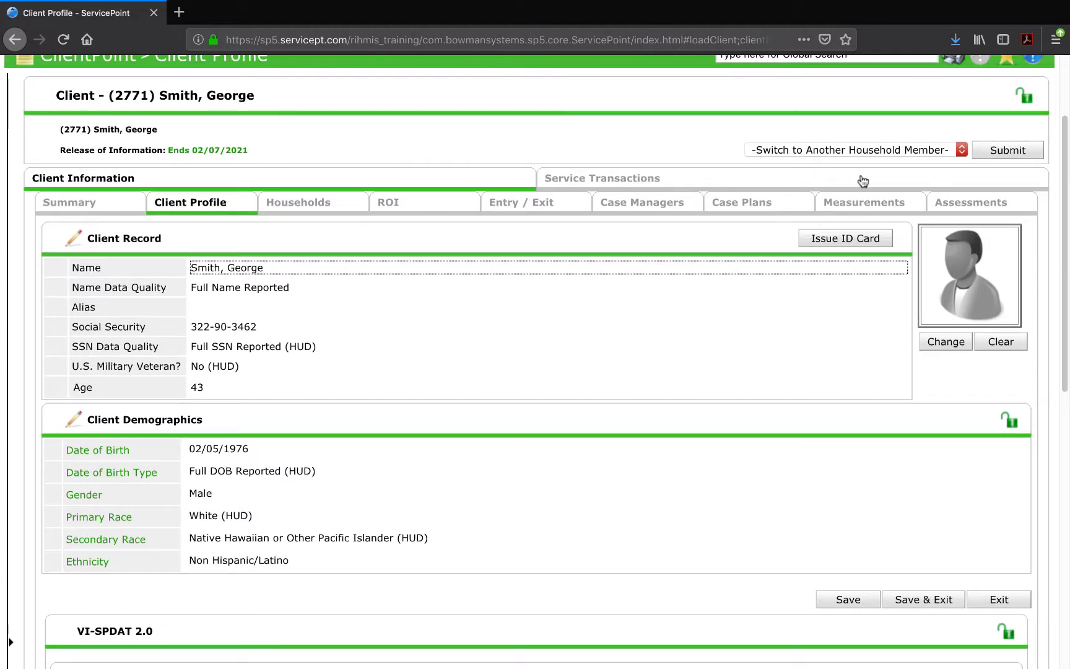
left_click(910, 146)
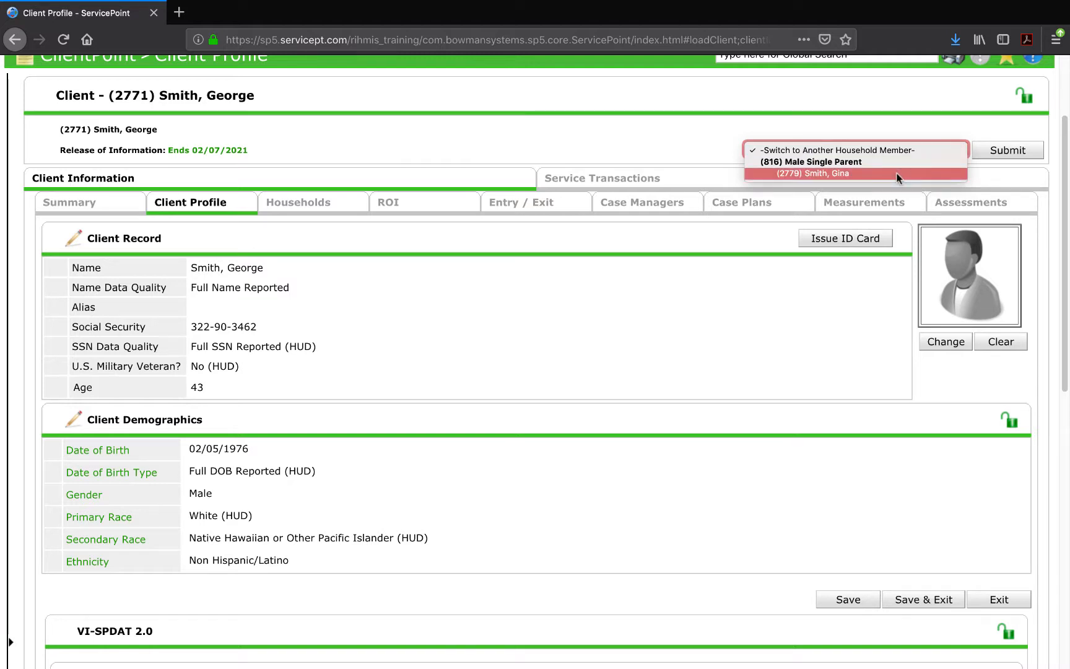
left_click(898, 175)
left_click(1007, 151)
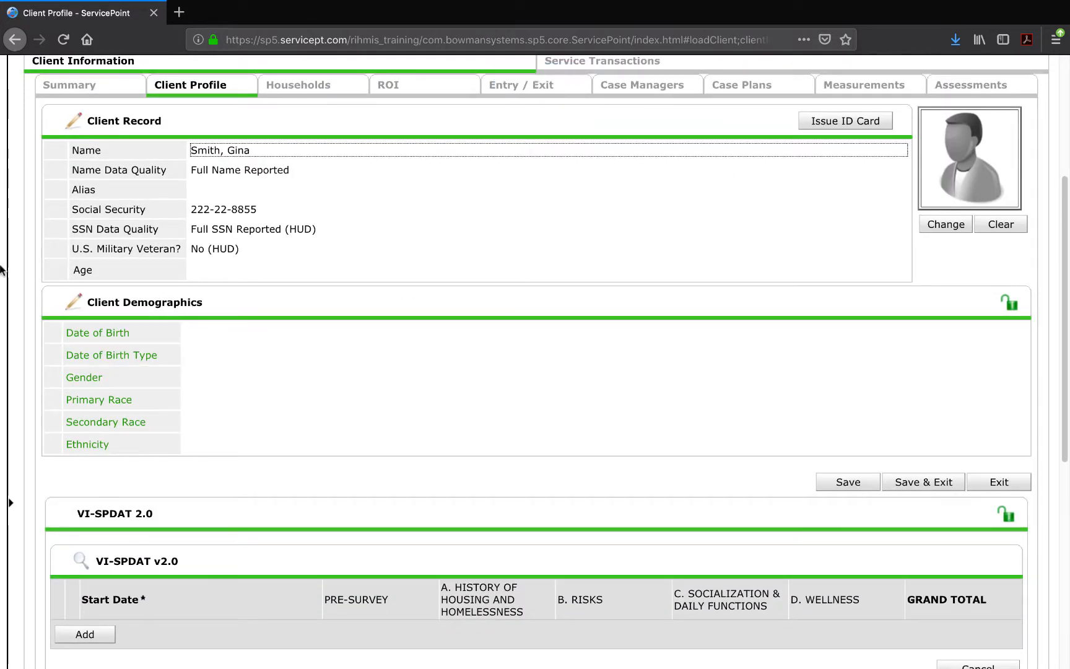
scroll(265, 446, "up", 2)
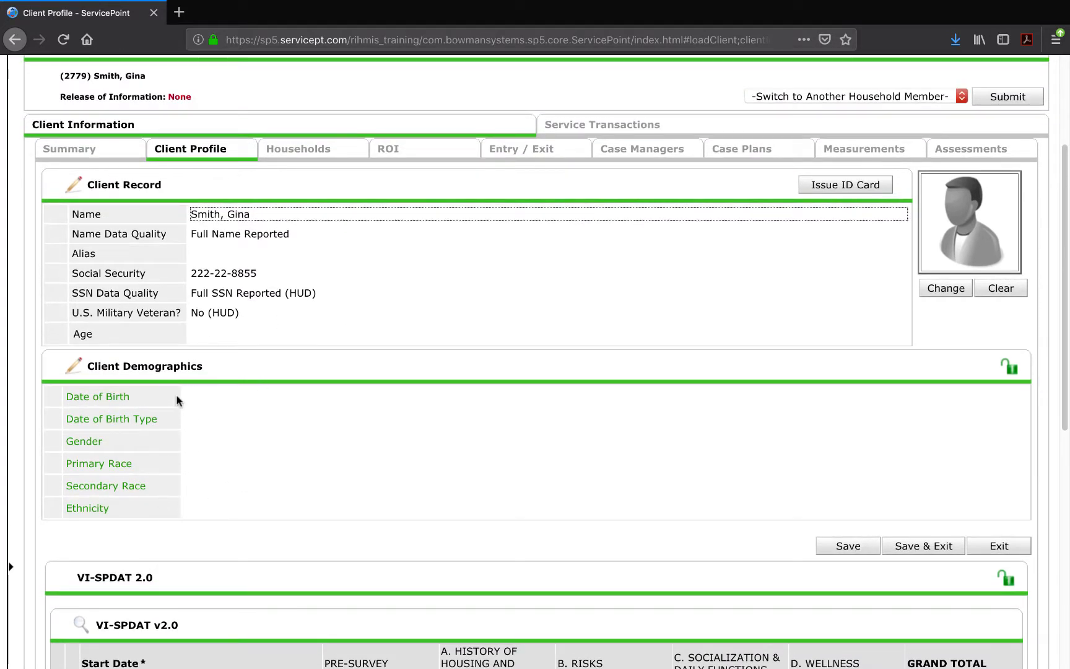
scroll(177, 401, "up", 2)
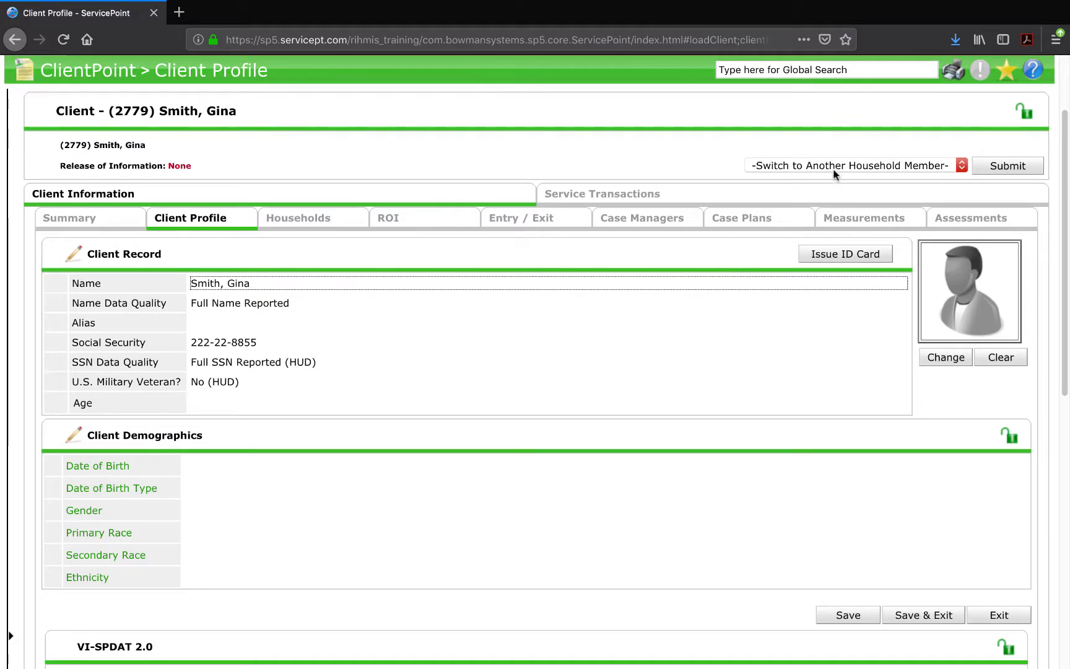
left_click(832, 166)
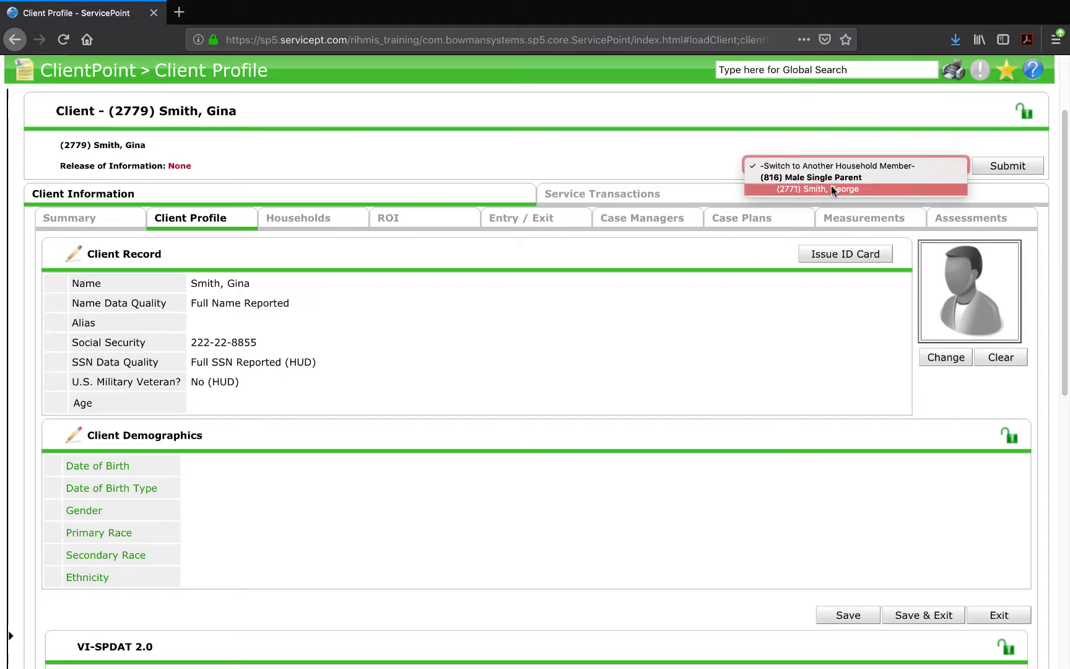
left_click(831, 189)
left_click(991, 166)
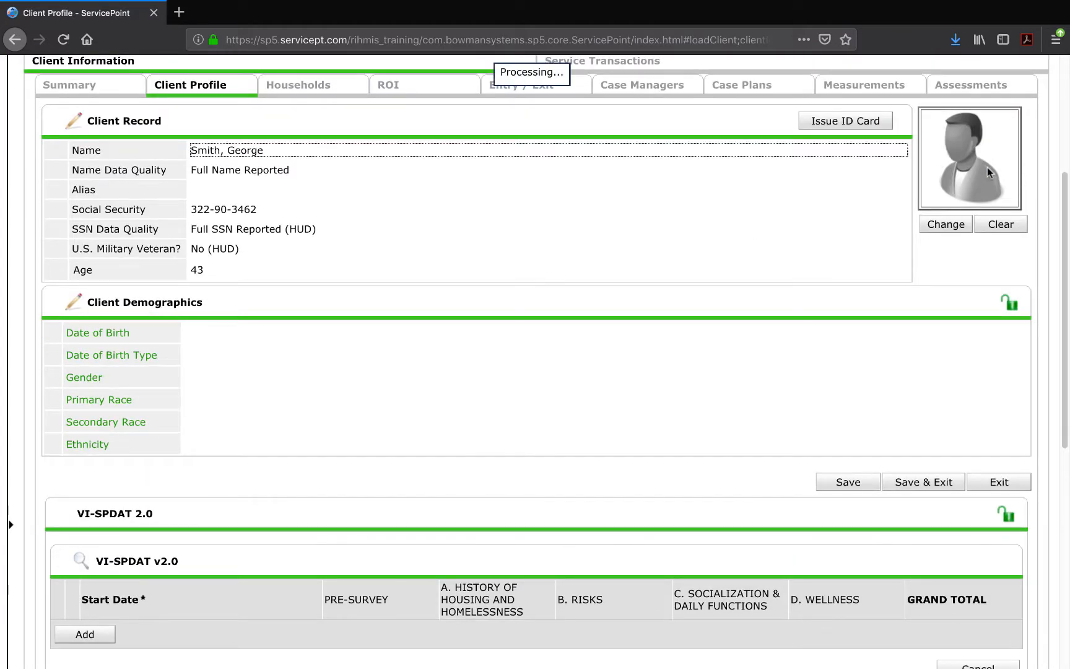
scroll(259, 280, "up", 2)
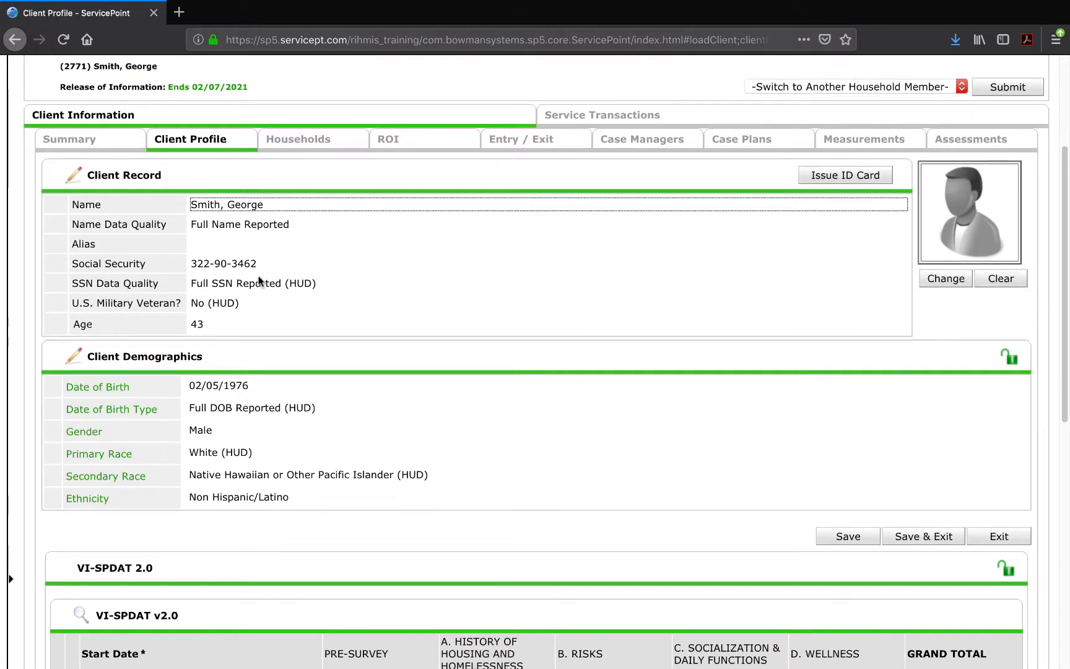
left_click(103, 139)
left_click_drag(210, 133, 141, 133)
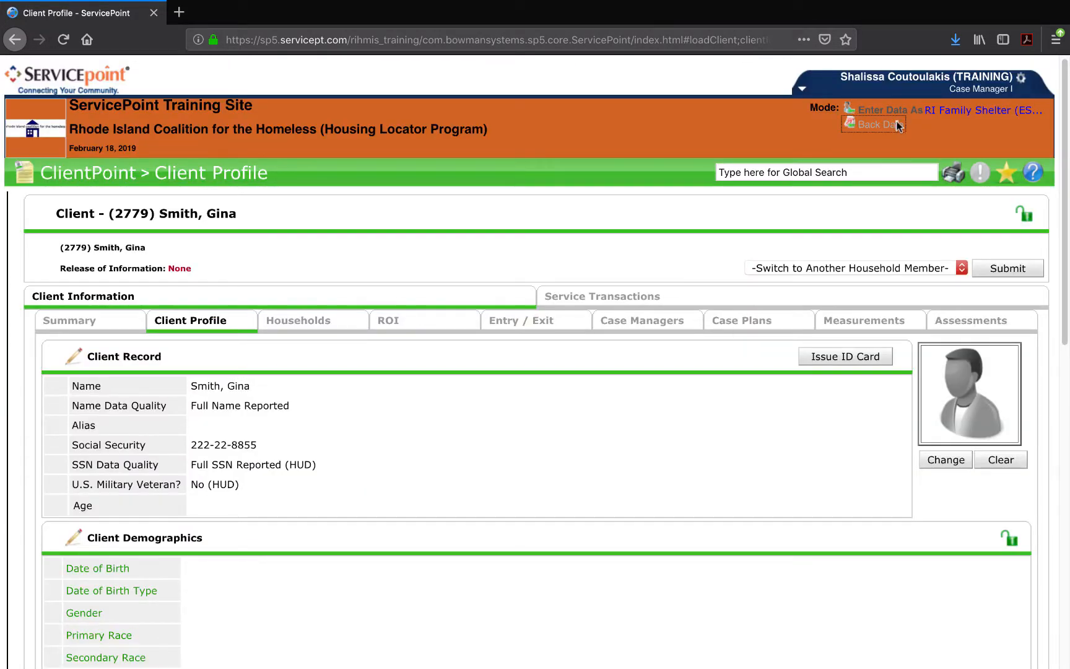
Switch on Back Date Mode with the date 02/07/2019.
left_click(899, 126)
left_click(391, 369)
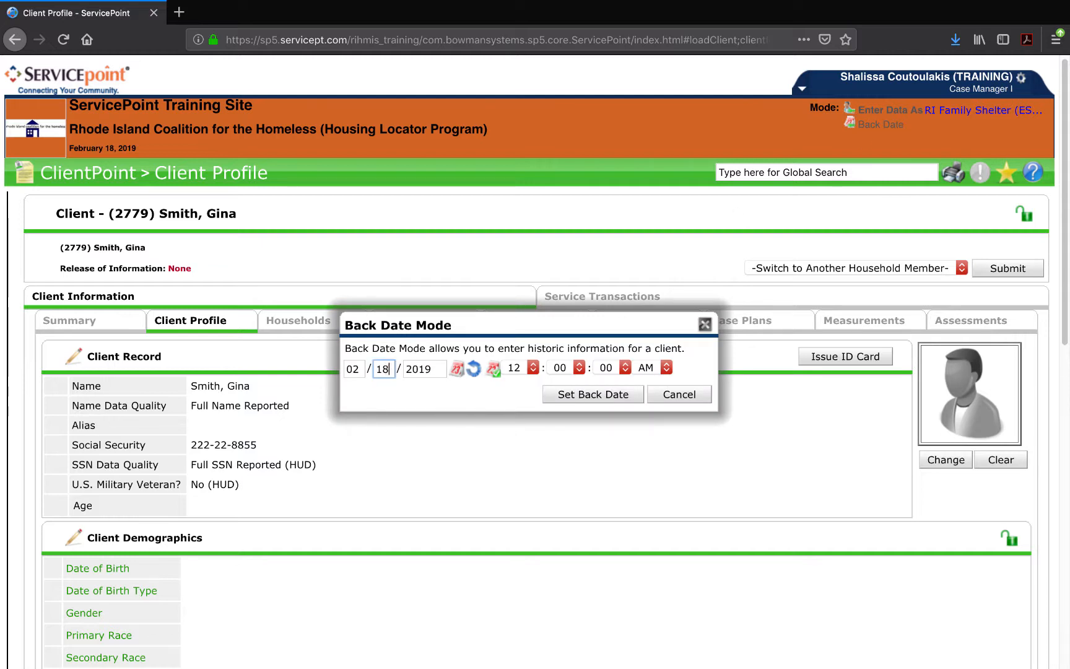
key("BackSpace")
key("BackSpace")
key("Tab")
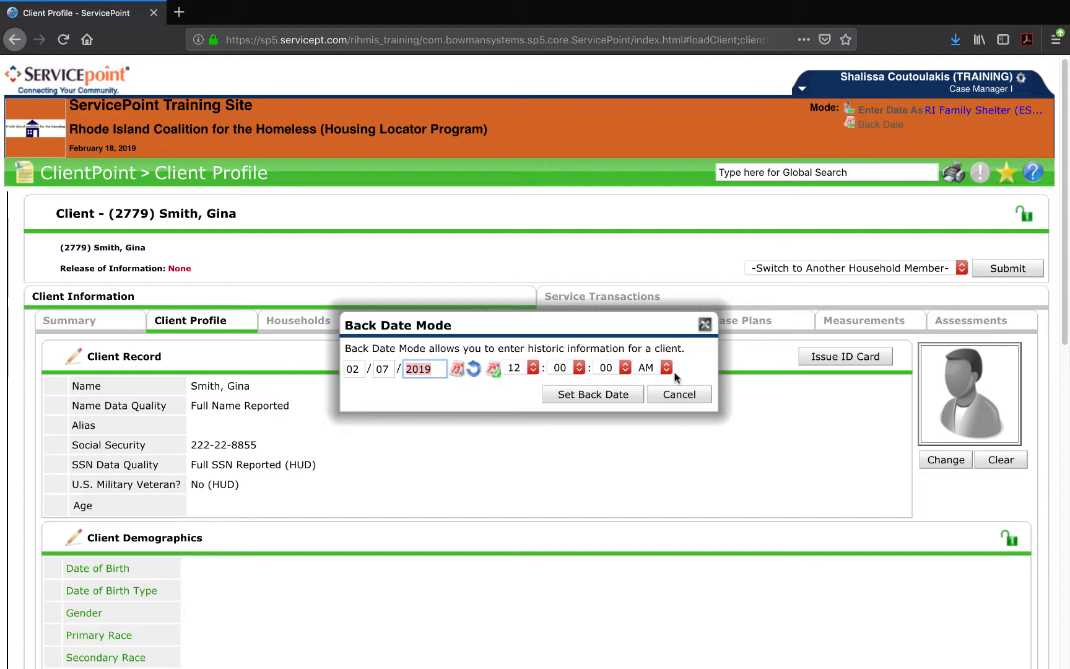
left_click(566, 395)
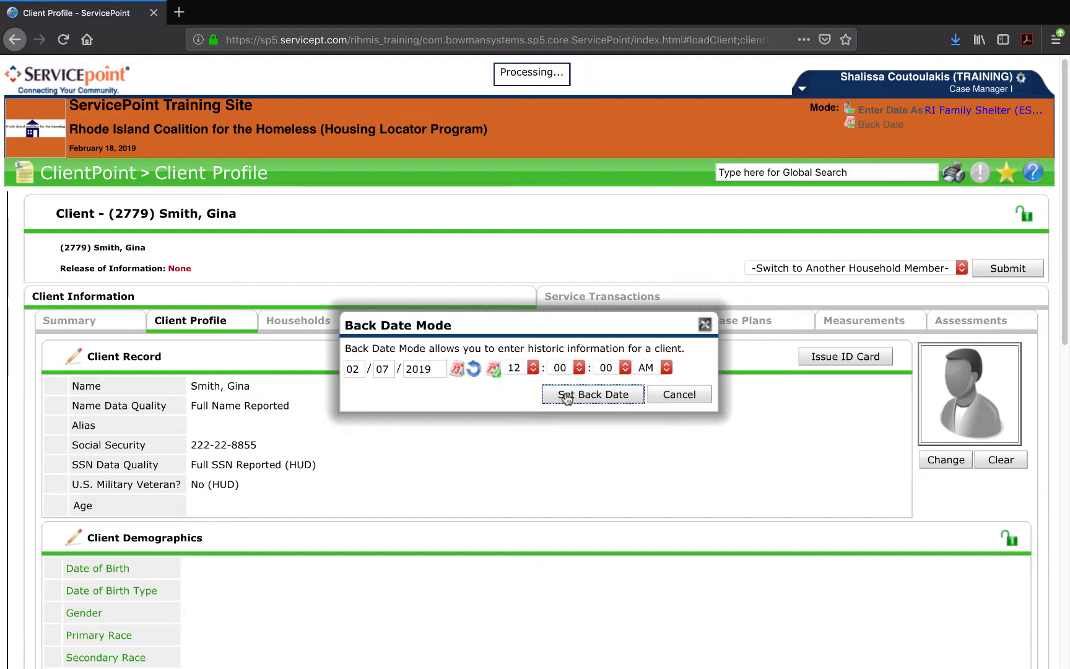
scroll(620, 310, "up", 2)
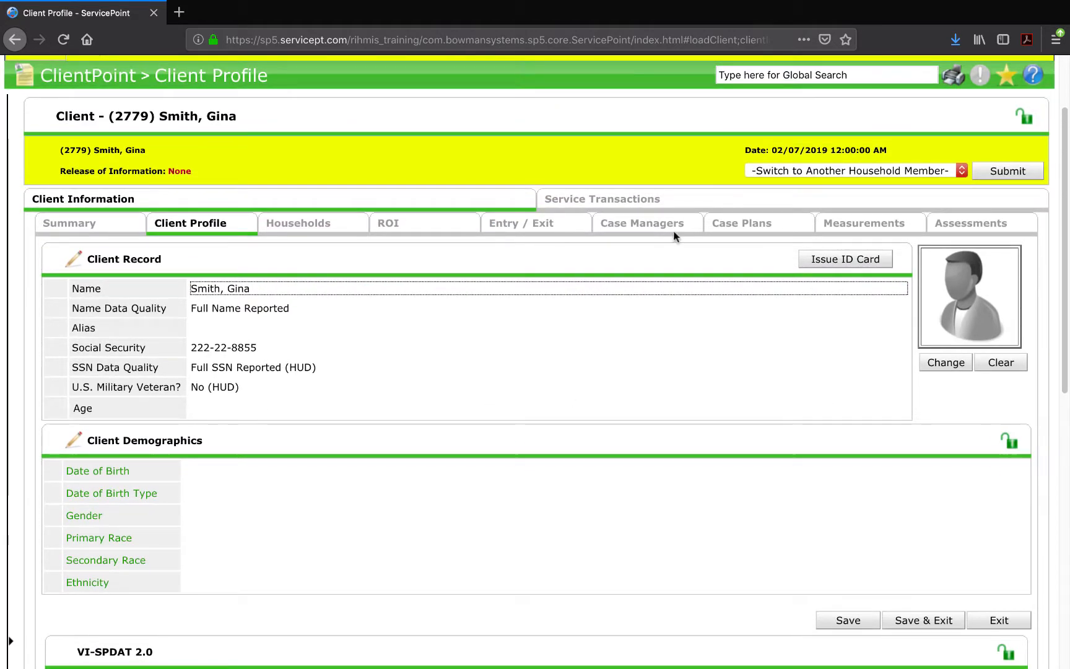
scroll(791, 124, "up", 1)
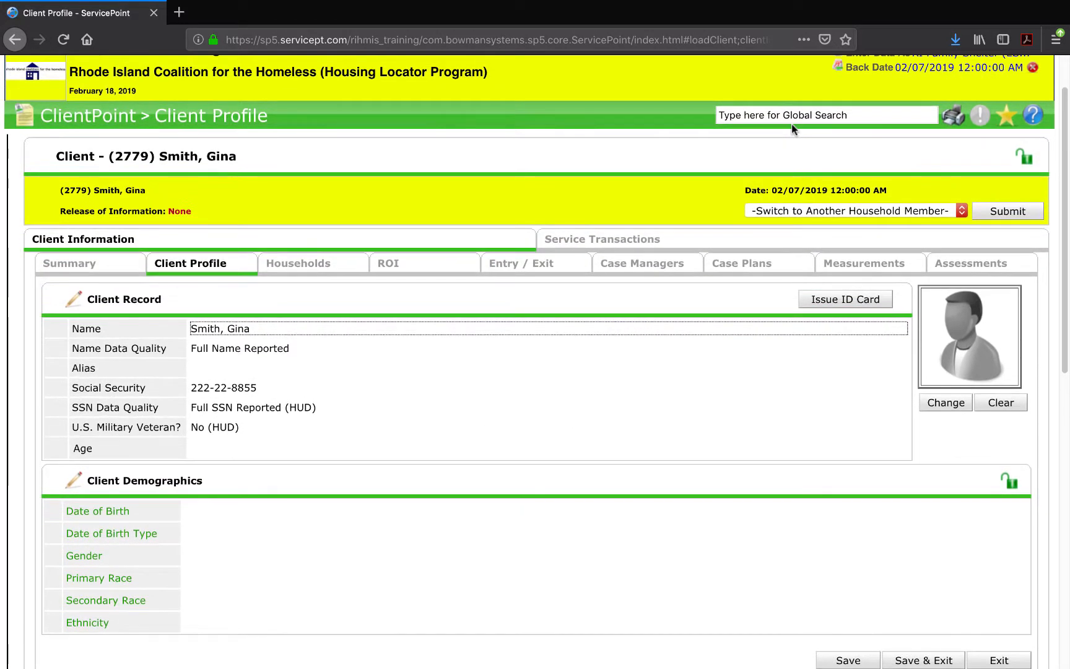
scroll(528, 118, "up", 1)
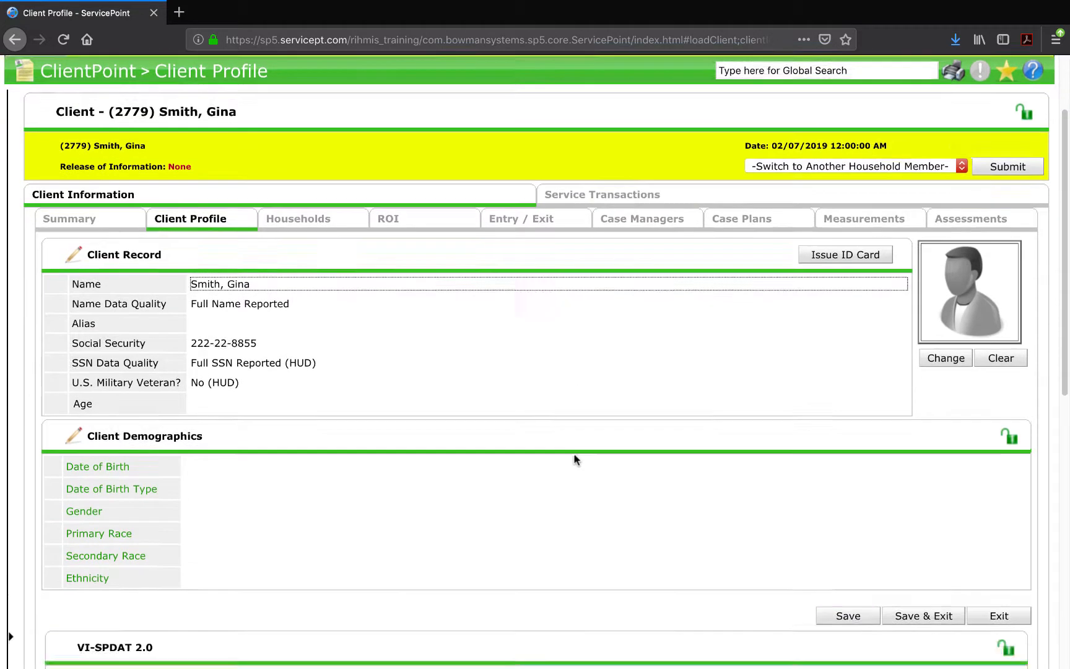
scroll(577, 461, "down", 3)
left_click(73, 390)
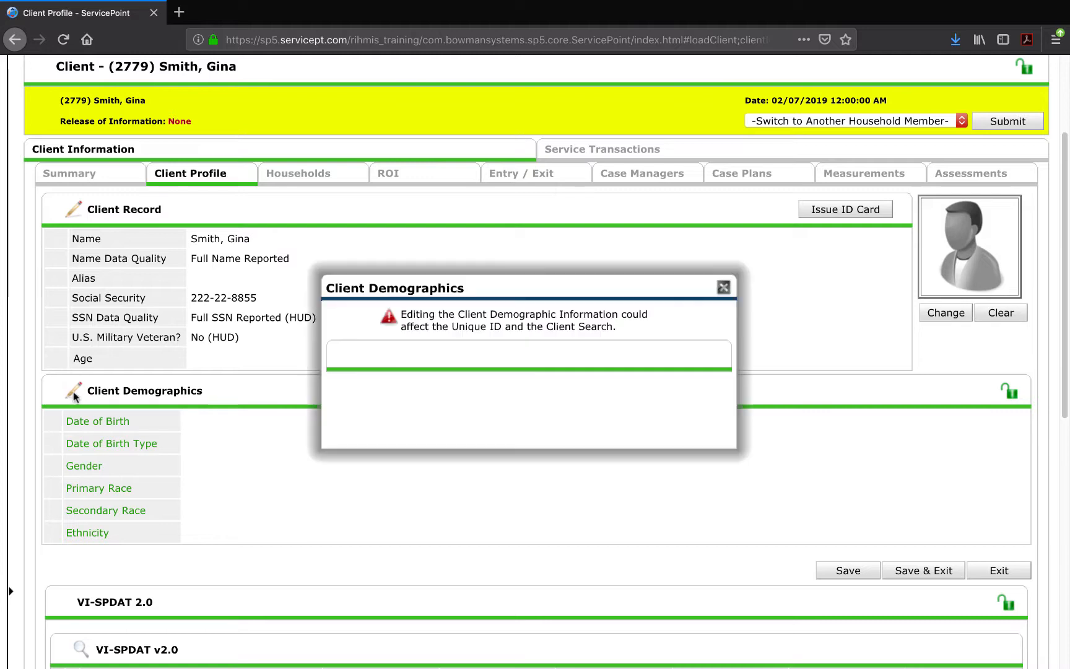
left_click(502, 396)
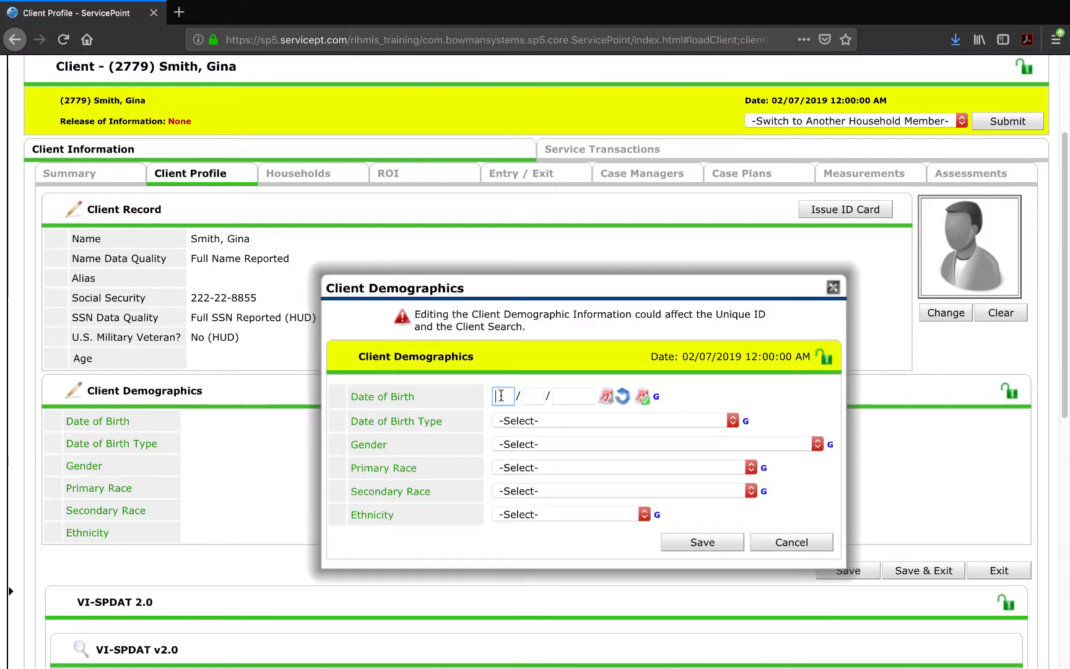
type("11 / 22 / 2014")
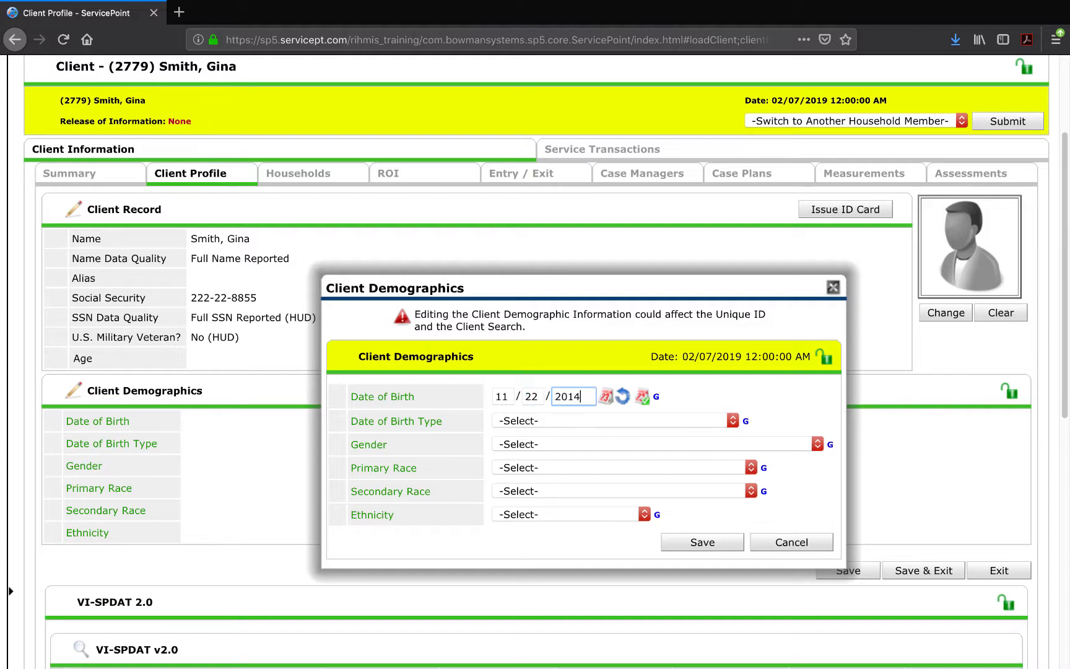
left_click(494, 427)
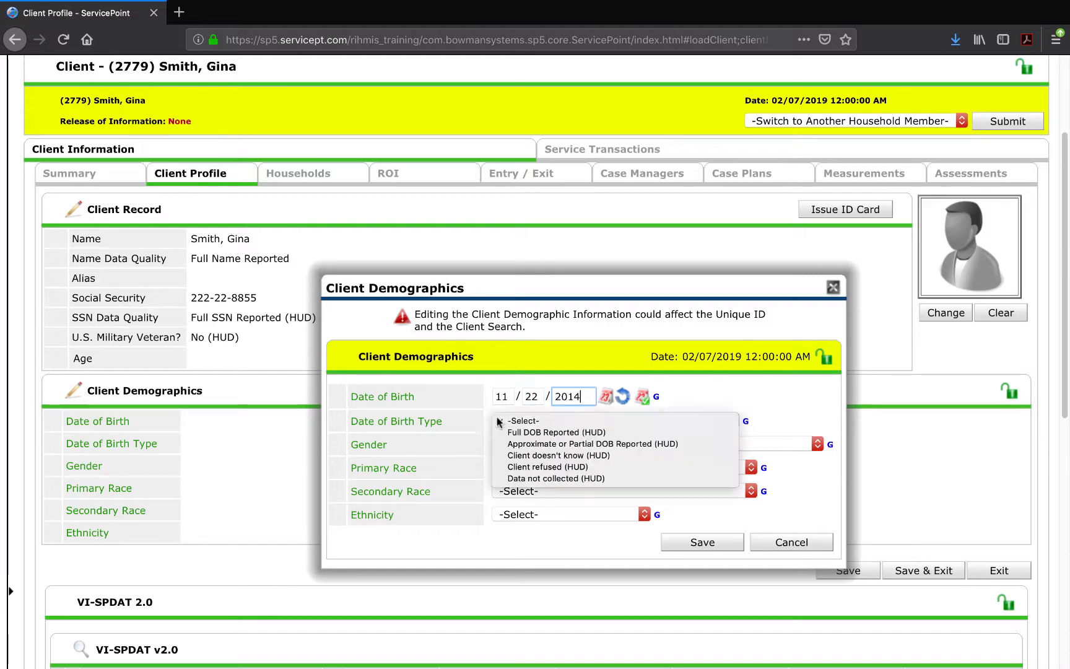
left_click(497, 434)
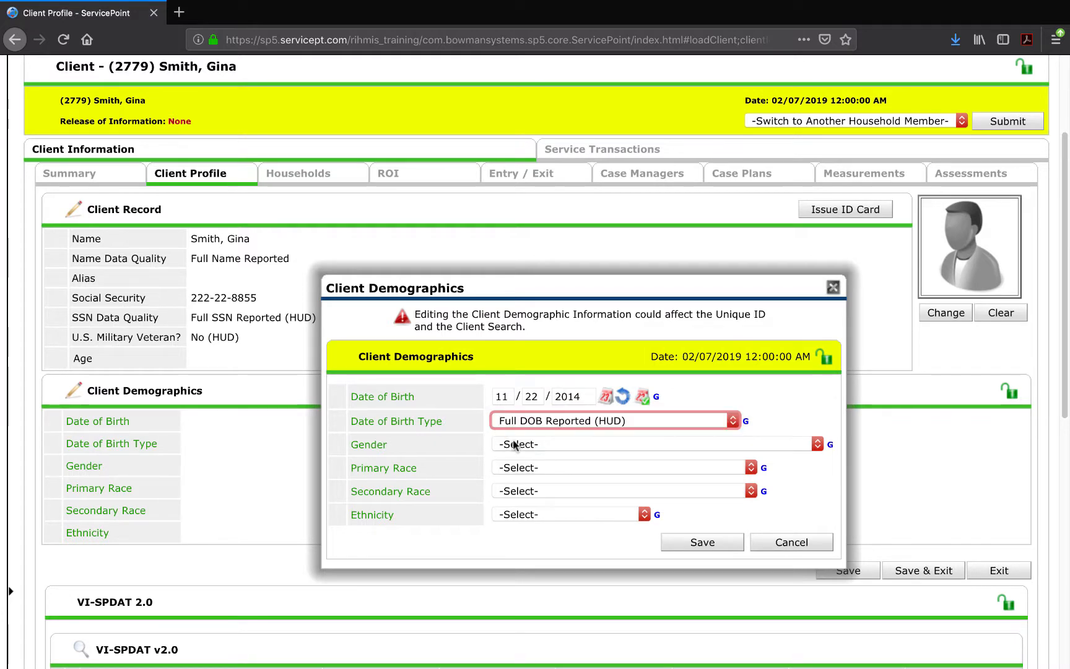
left_click(514, 445)
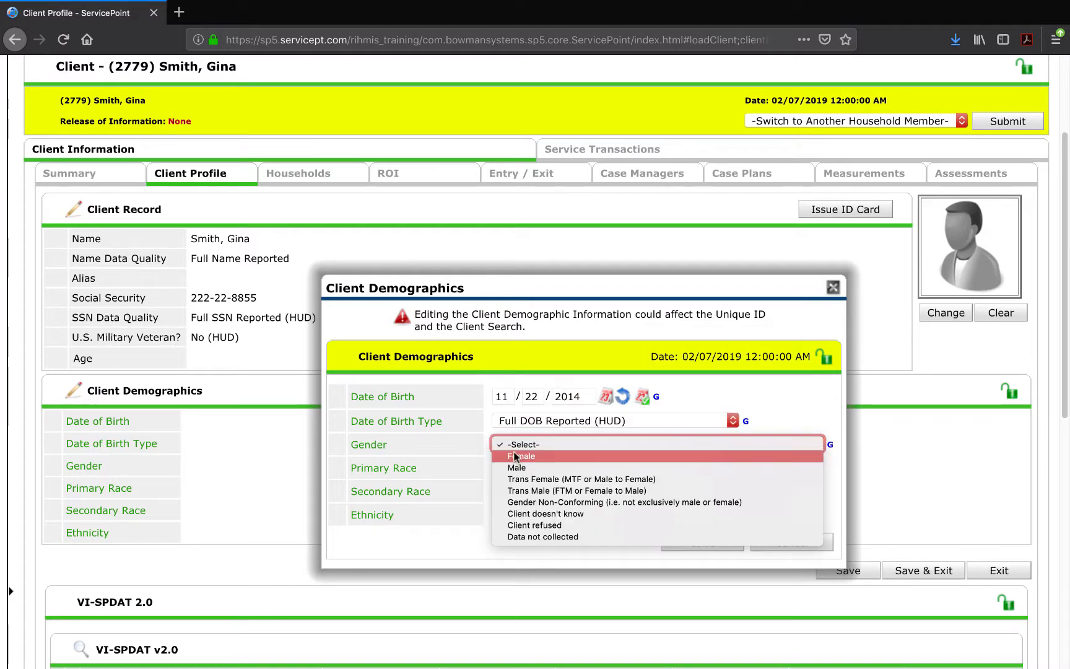
left_click(514, 456)
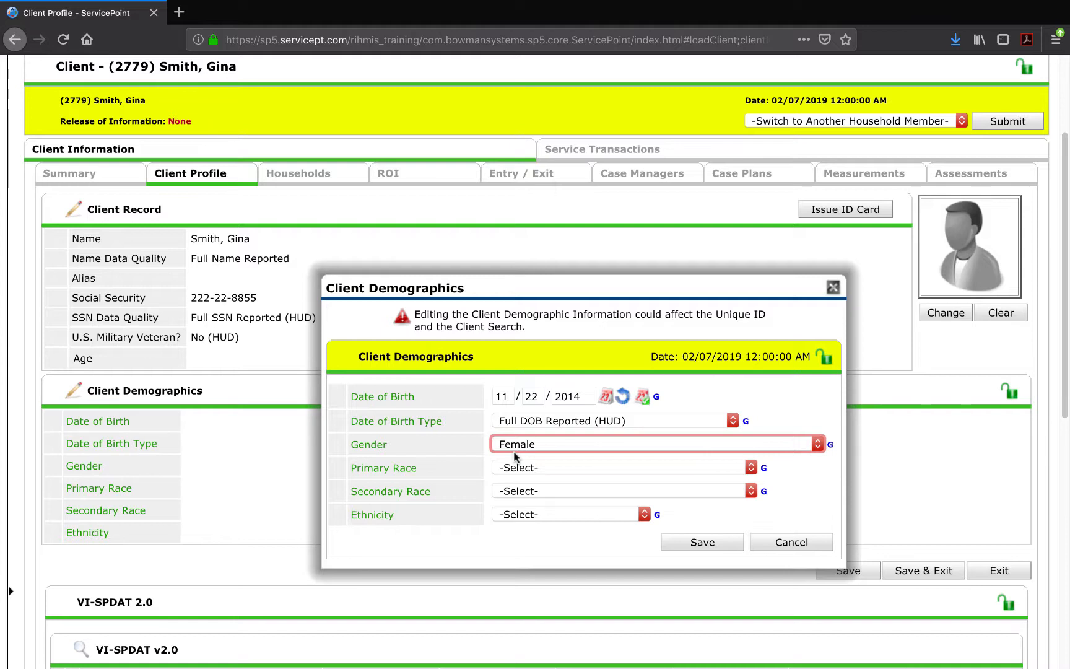
Set primary and secondary race to White (HUD), ethnicity Non Hispanic/Latino, save, and confirm age 4.
left_click(515, 469)
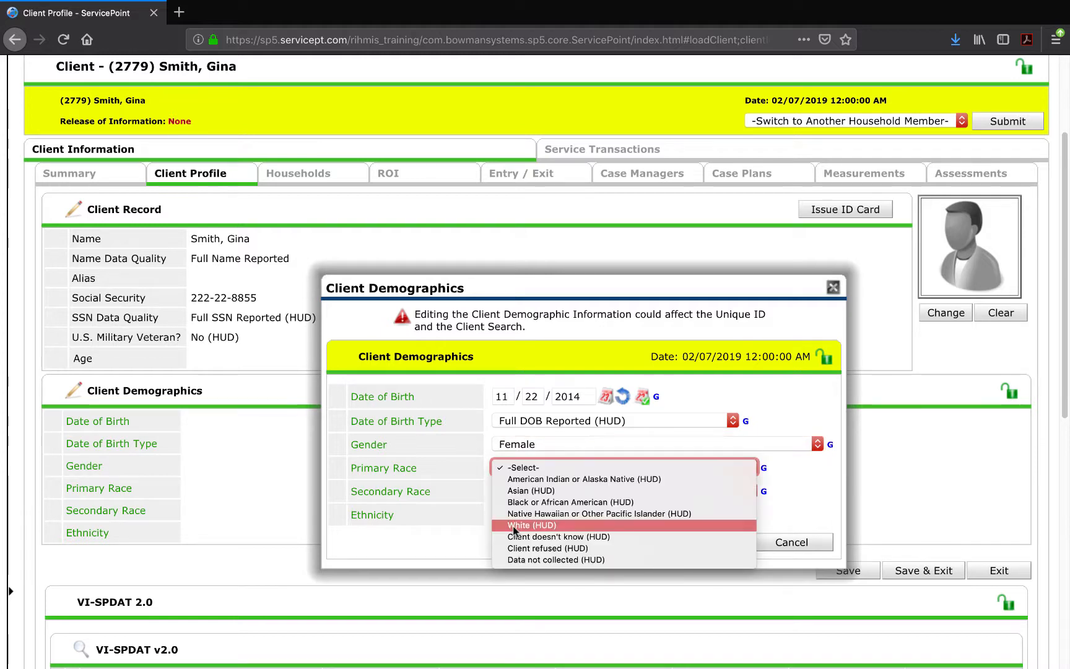
left_click(515, 526)
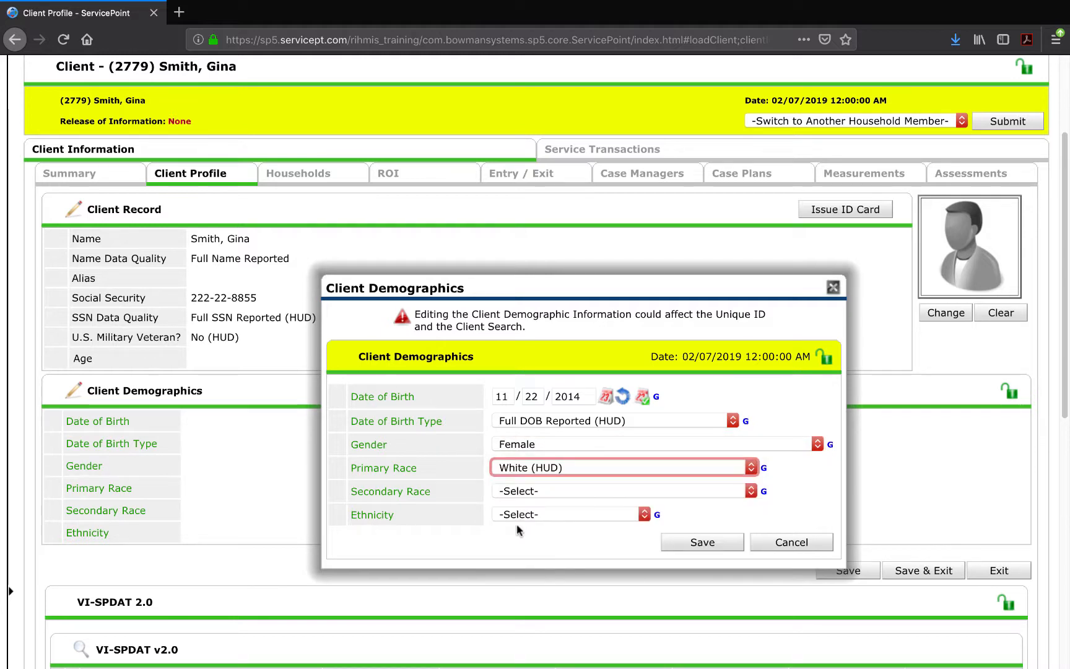
left_click(532, 489)
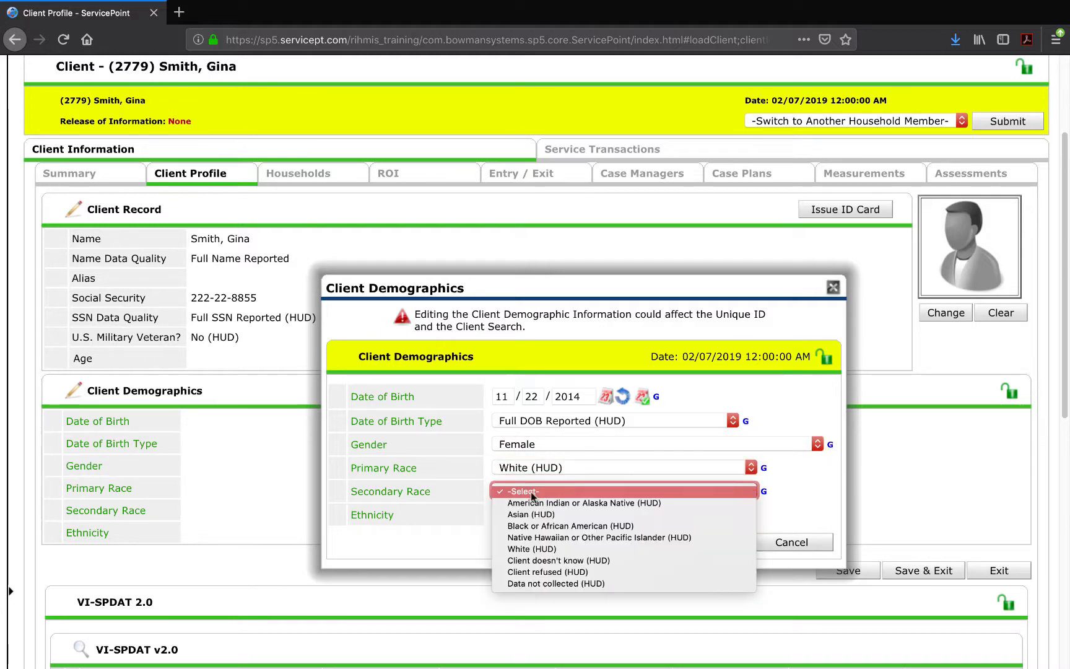
left_click(535, 549)
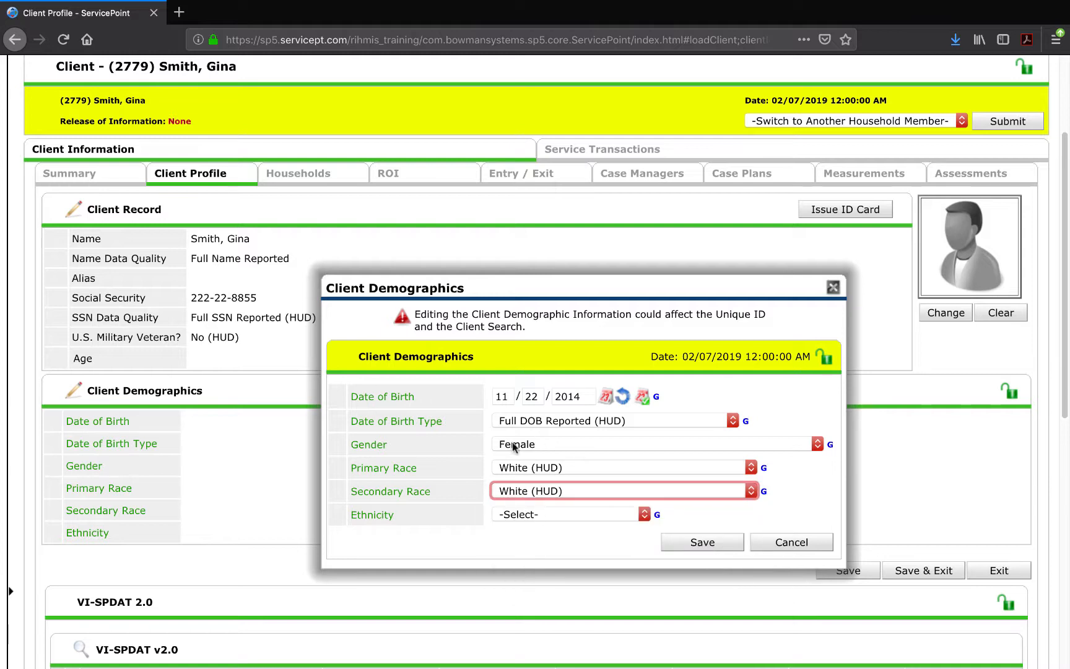
left_click(513, 514)
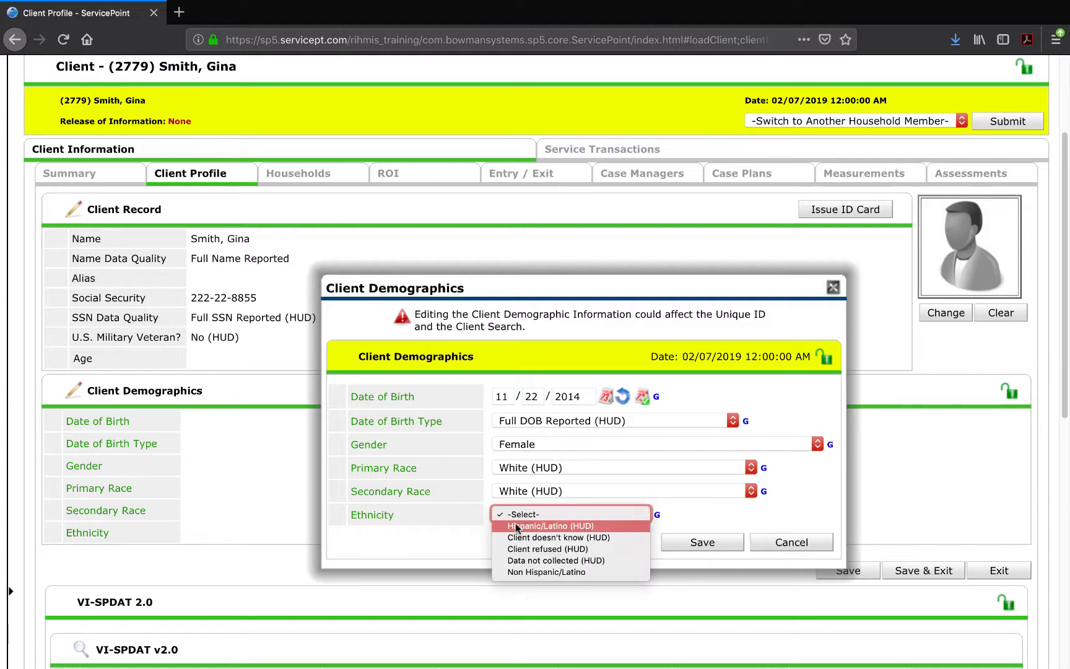
left_click(517, 572)
left_click(728, 544)
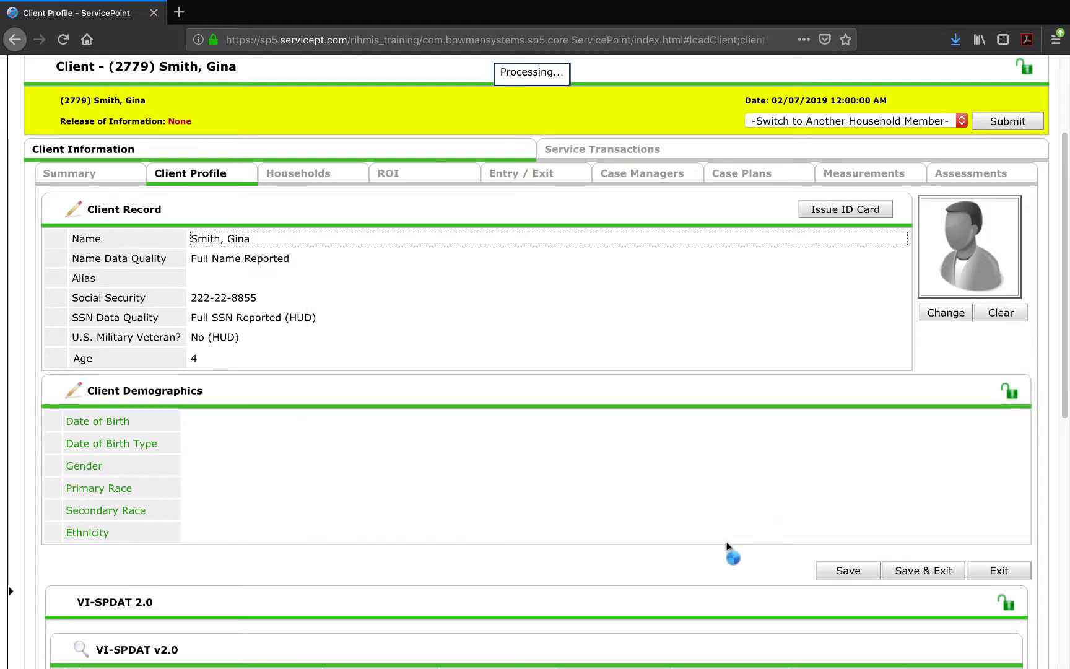
left_click_drag(196, 359, 78, 361)
left_click(74, 359)
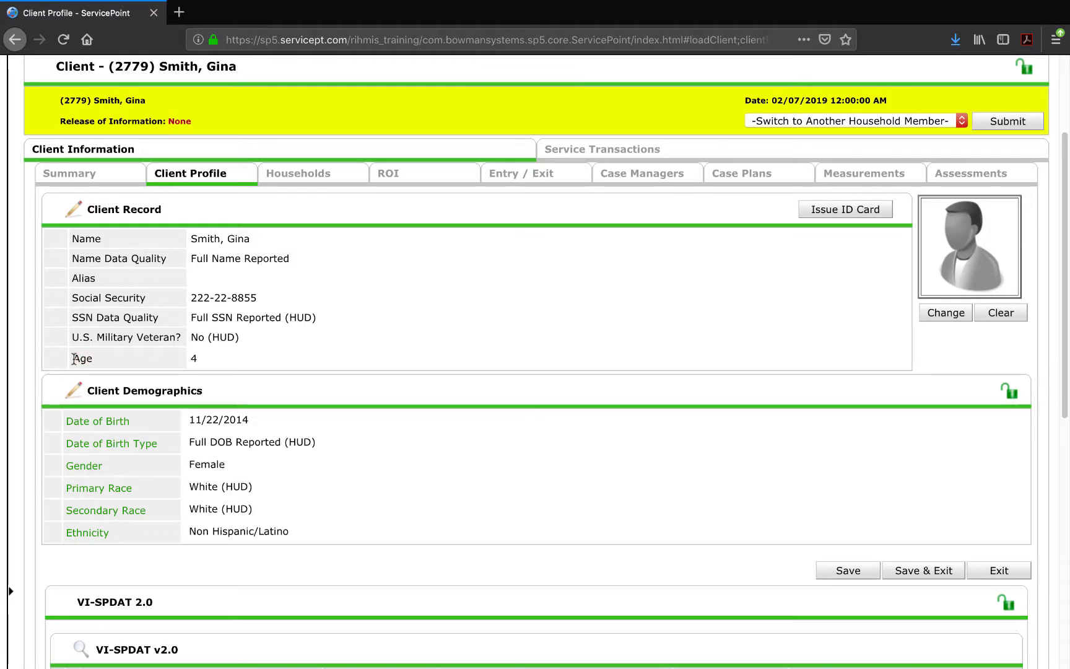
left_click(320, 182)
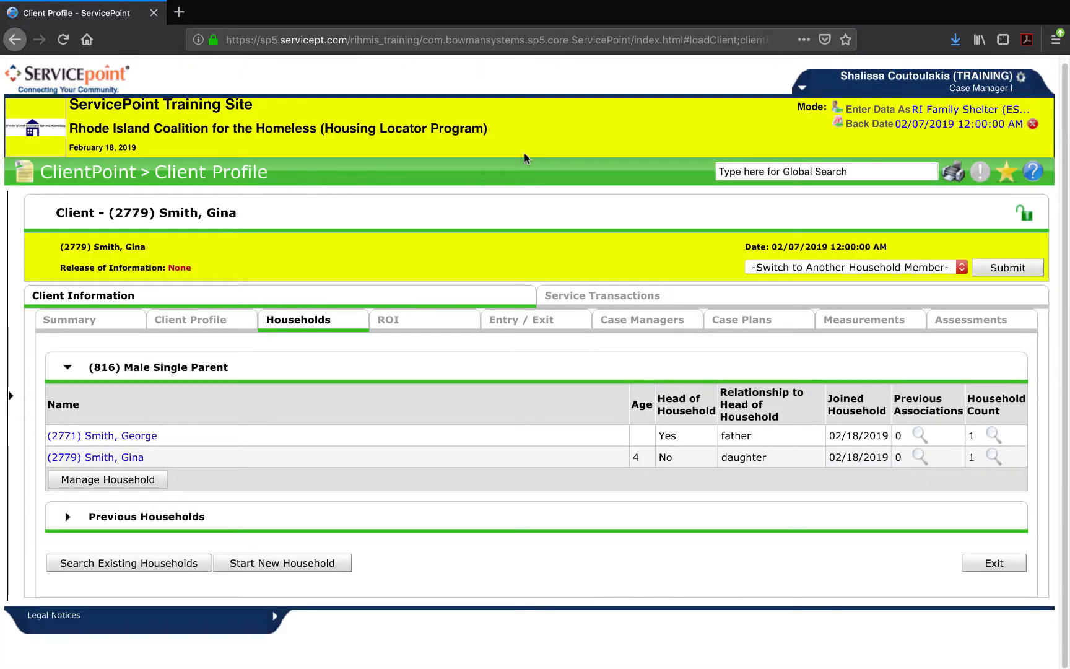
Turn off back-dating and check household 816 shows the father aged 43 and daughter aged 4.
left_click(1033, 127)
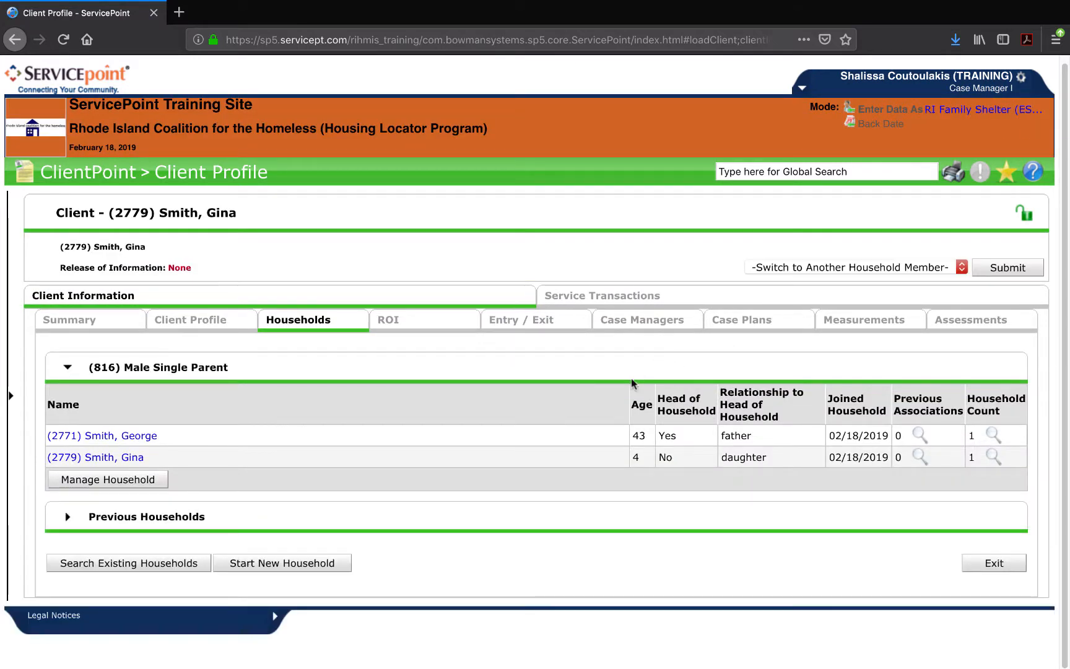
left_click_drag(633, 387, 673, 464)
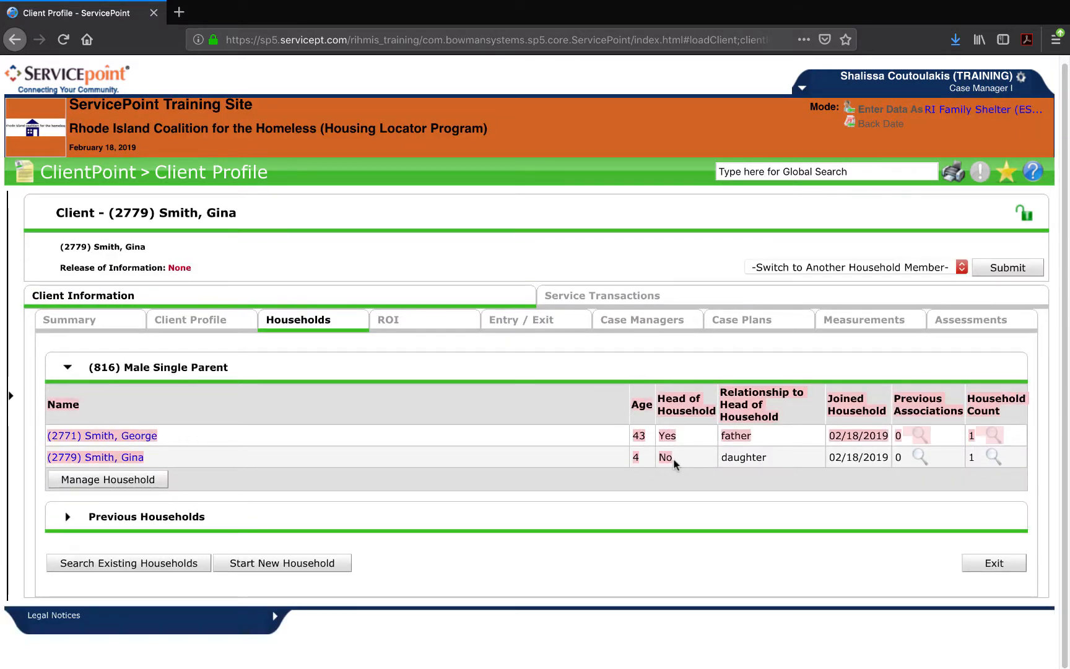
left_click(675, 426)
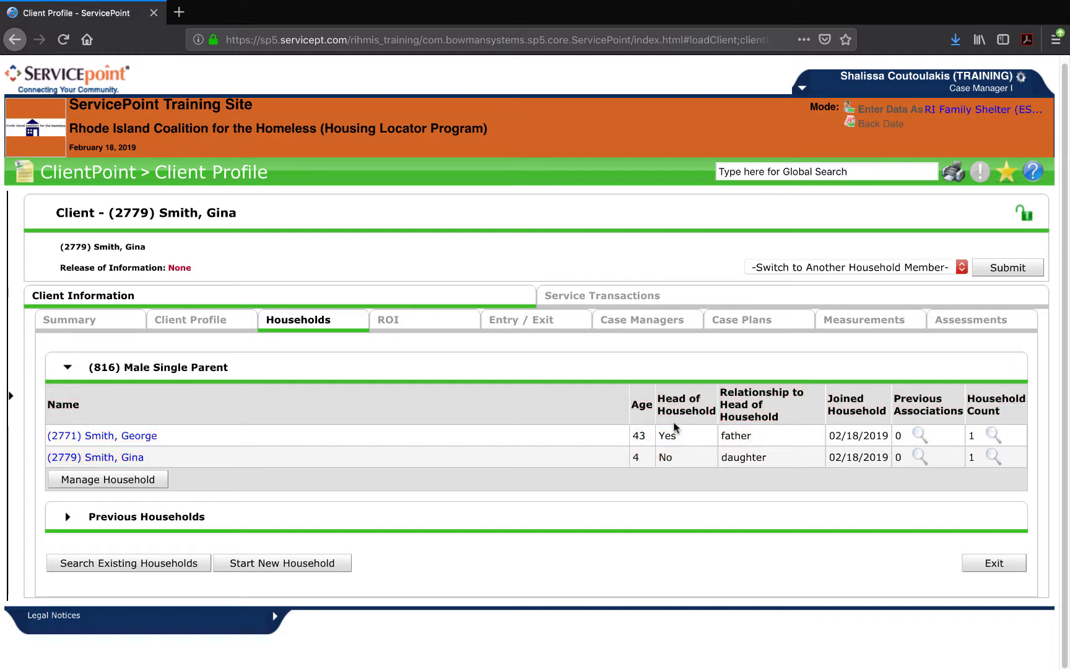